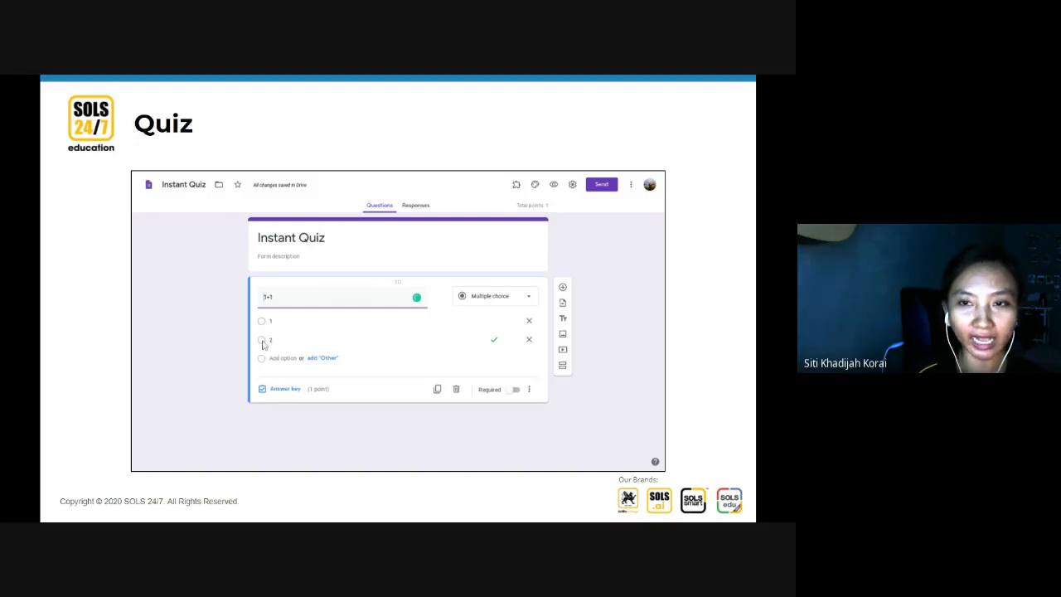
Advance the slideshow to the Quiz Submission slide showing the 1+1 Instant Quiz form.
{"action": "left_click", "coordinate": [553, 285]}
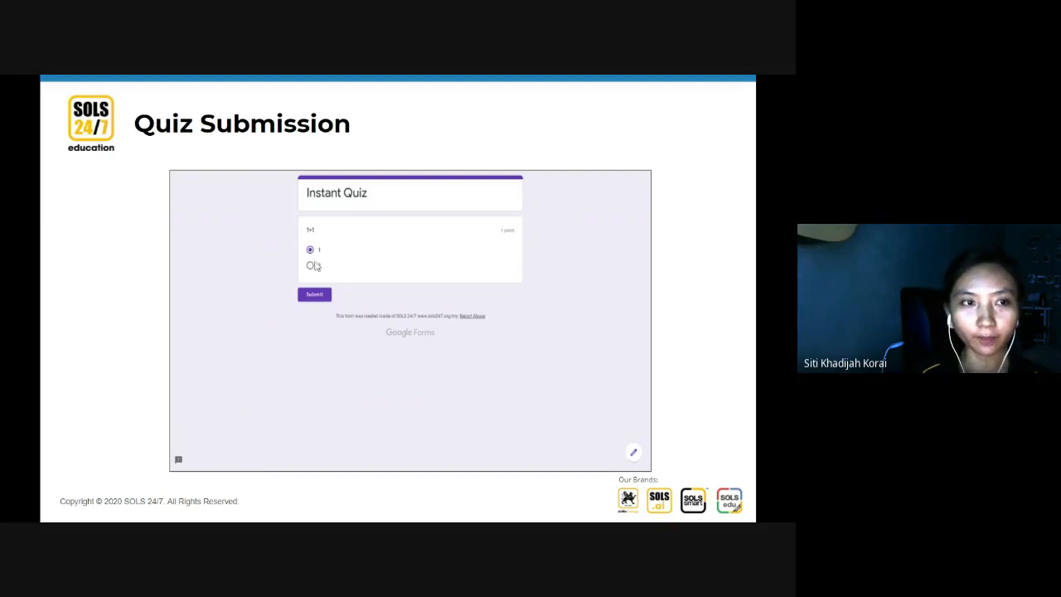
Step through the View Score, Correct Answer and Incorrect Answer slides.
{"action": "key", "text": "Right"}
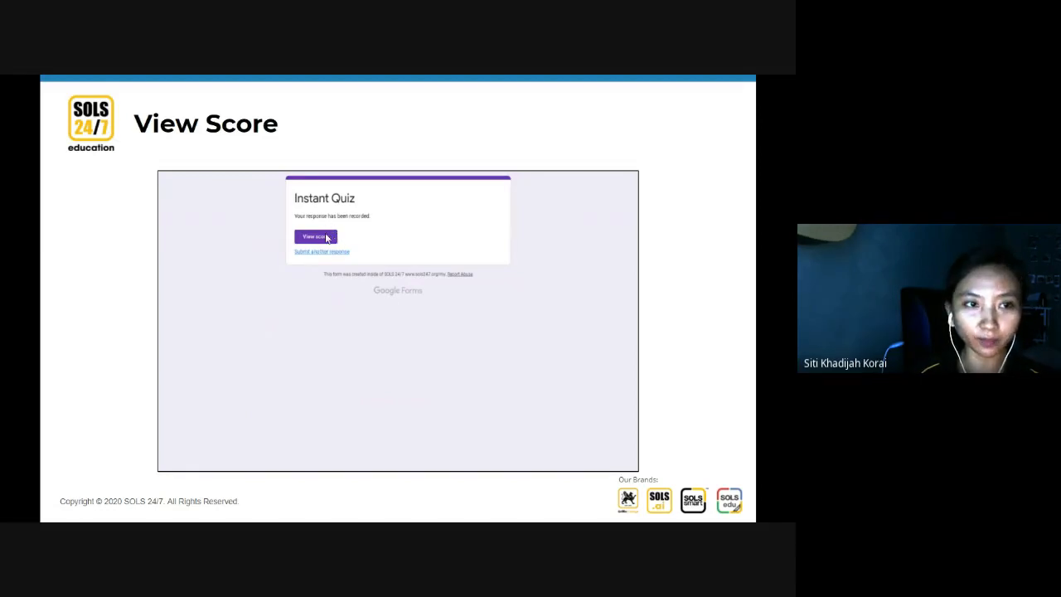
{"action": "key", "text": "Left"}
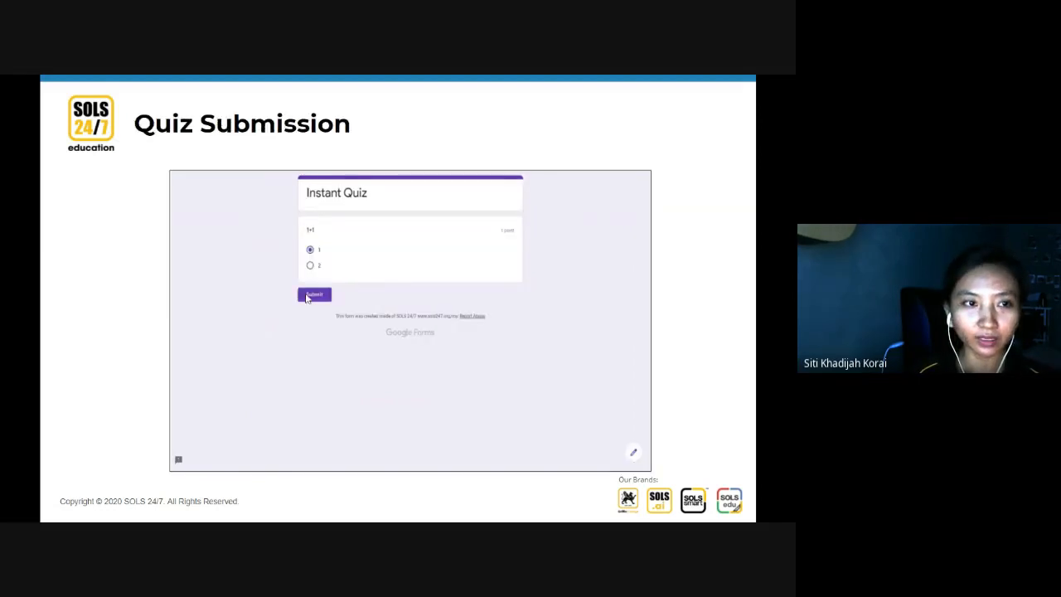
{"action": "left_click", "coordinate": [310, 293]}
{"action": "left_click", "coordinate": [324, 235]}
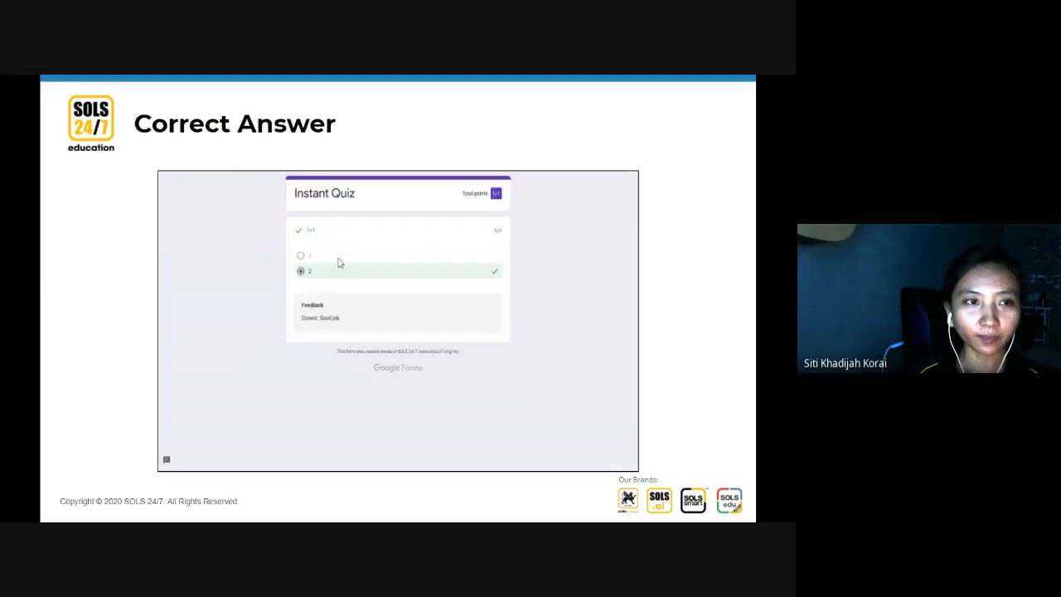
{"action": "left_click", "coordinate": [336, 311]}
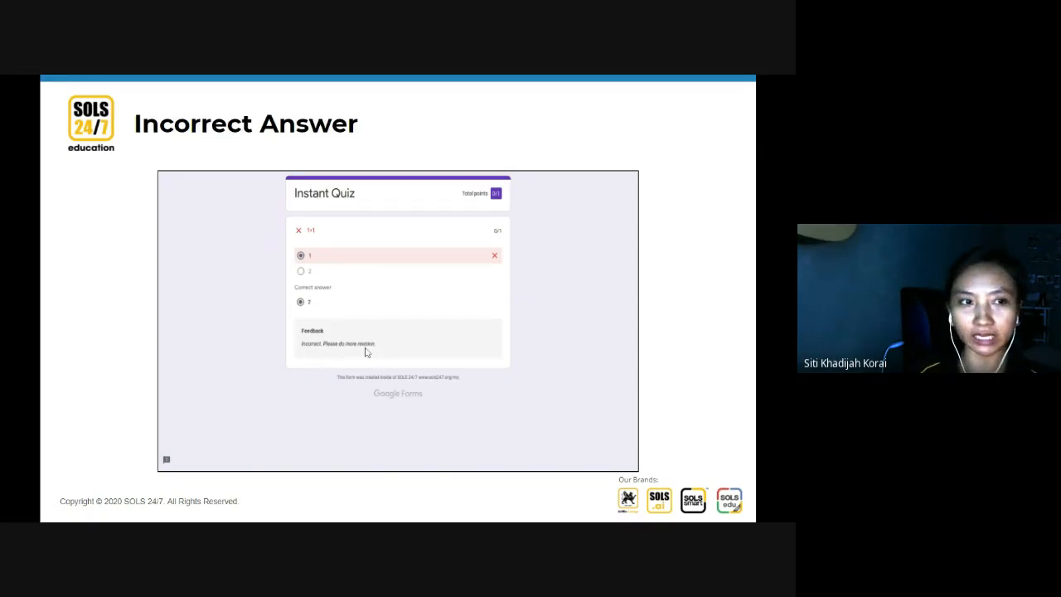
Revisit the Correct and Incorrect Answer slides, then exit the slideshow to the Drive folder.
{"action": "key", "text": "Right"}
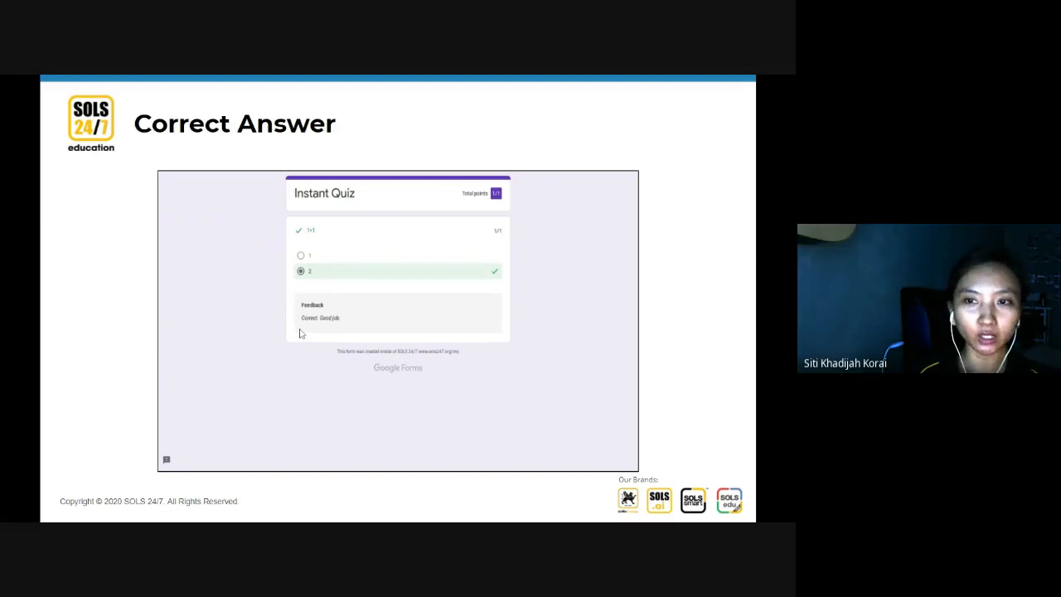
{"action": "key", "text": "Right"}
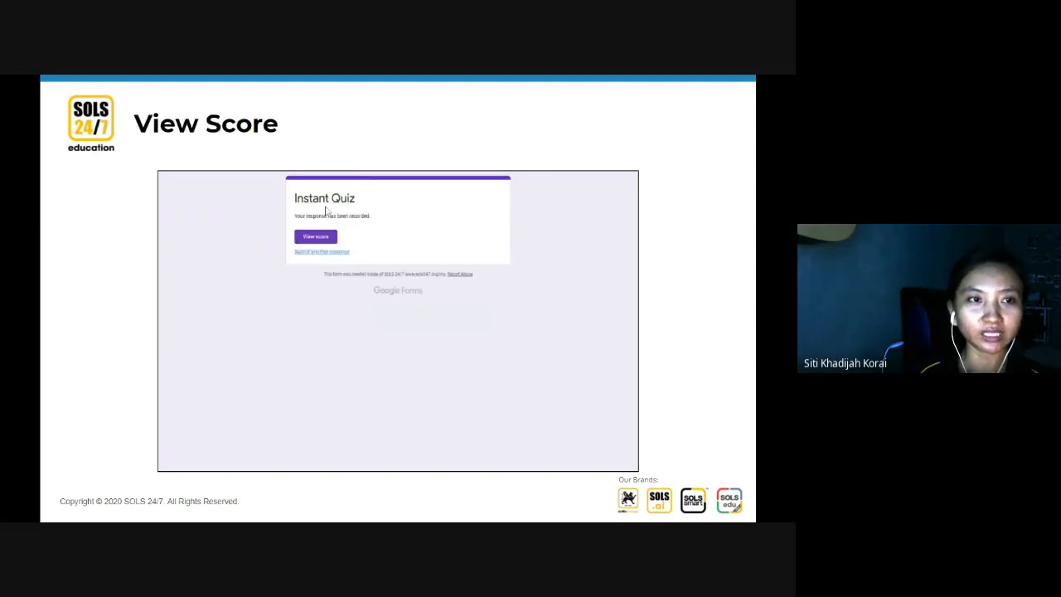
{"action": "key", "text": "Right"}
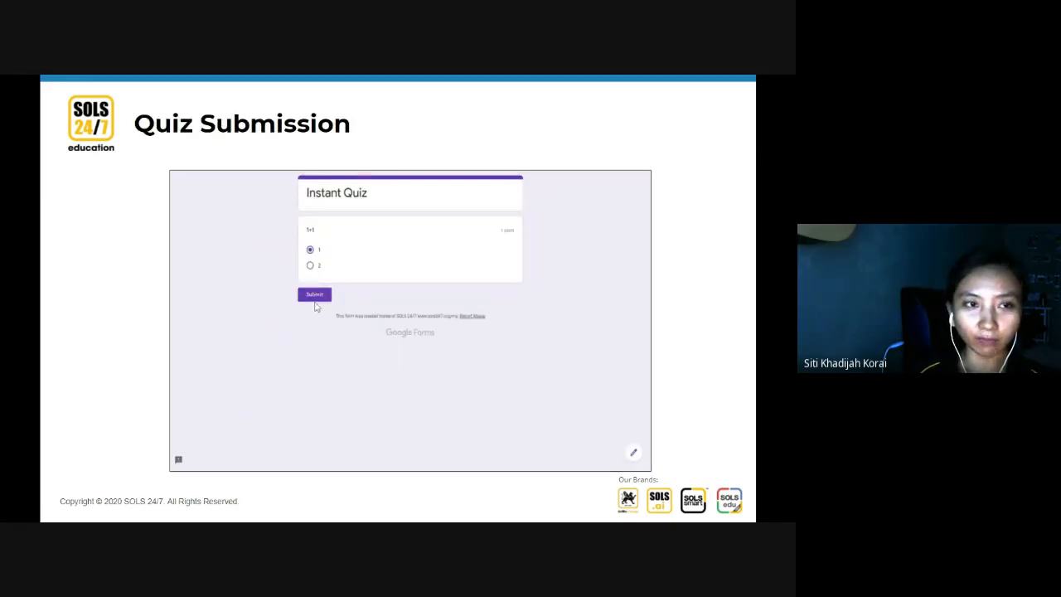
{"action": "key", "text": "Right"}
{"action": "key", "text": "Right"}
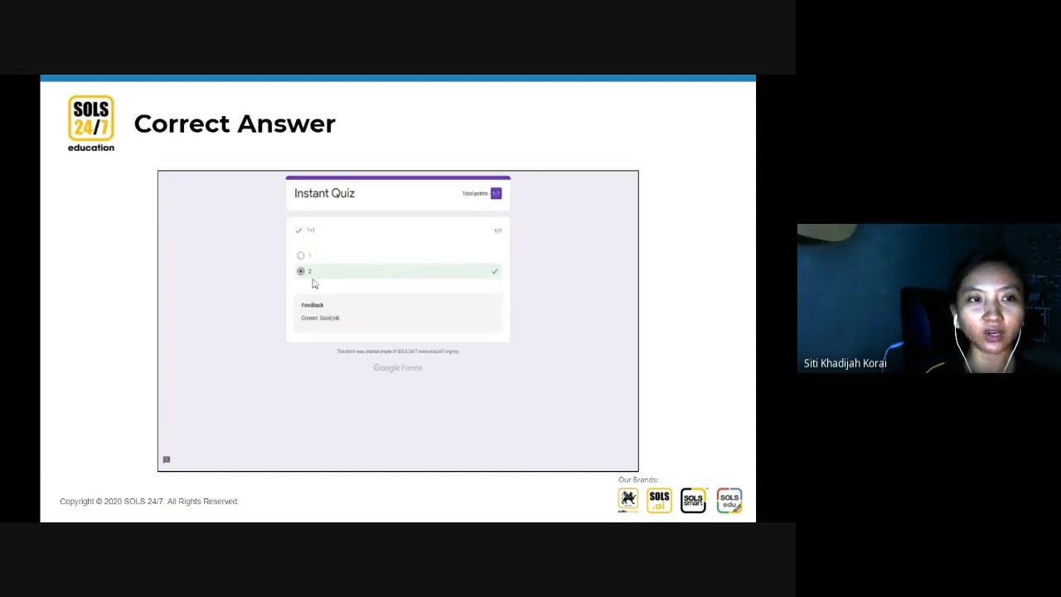
{"action": "left_click", "coordinate": [474, 296]}
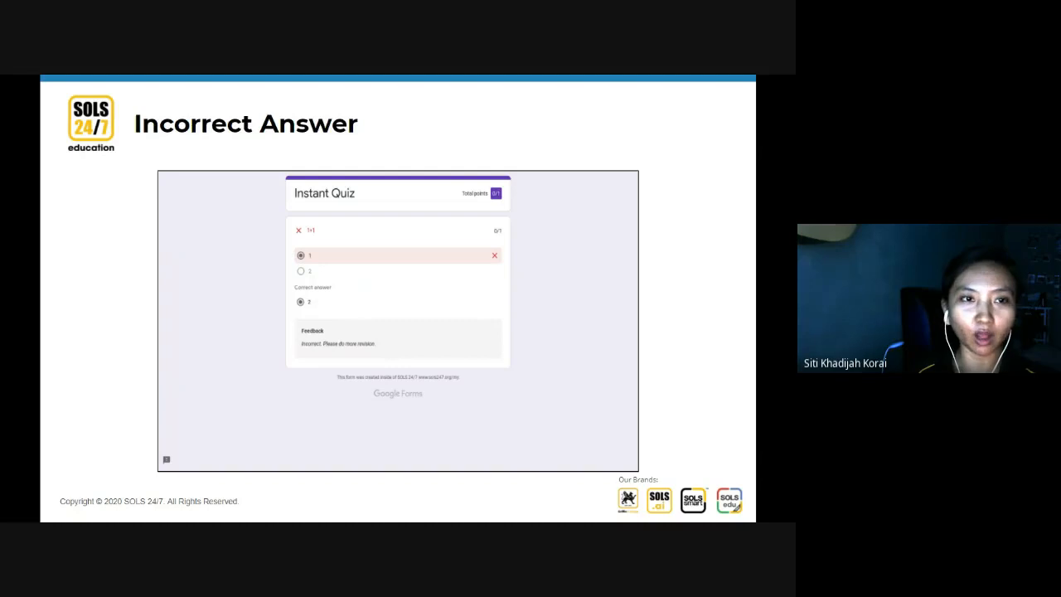
{"action": "key", "text": "Left"}
{"action": "key", "text": "Right"}
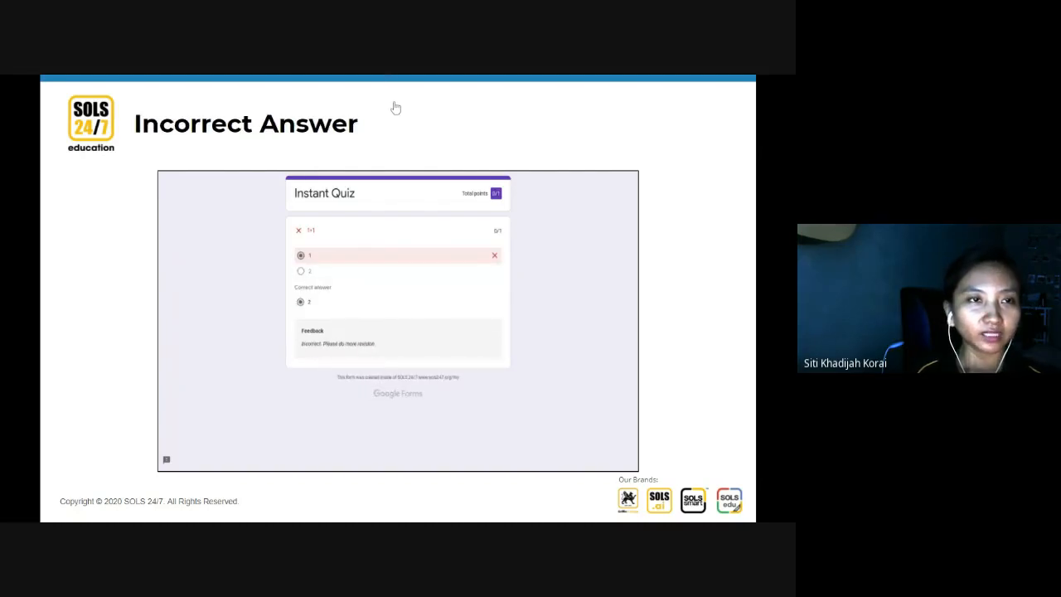
{"action": "key", "text": "Escape"}
{"action": "key", "text": "ctrl+shift+Tab"}
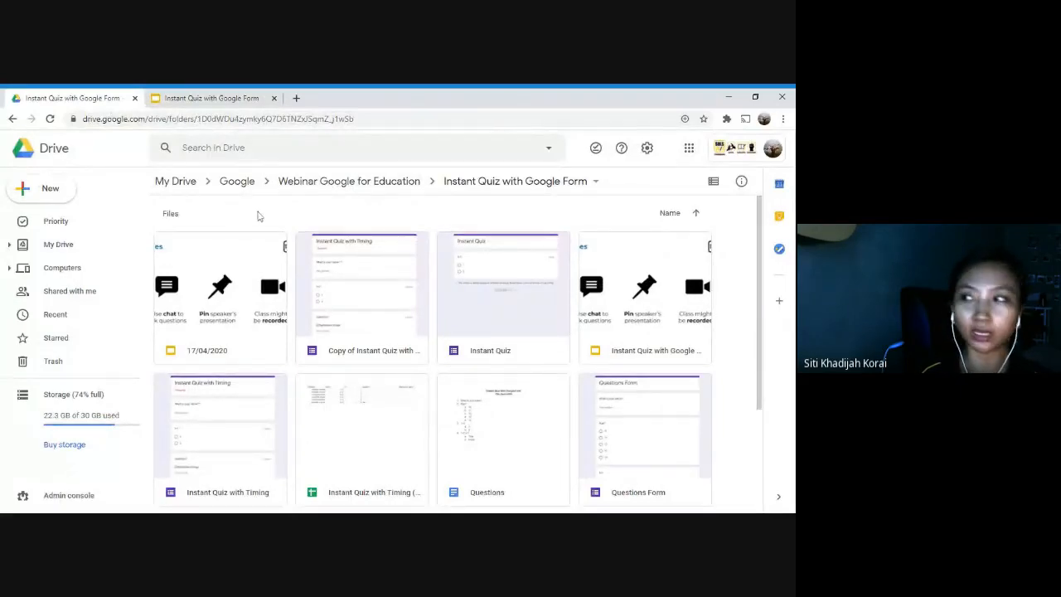
Create a blank Google Form in the Instant Quiz with Google Form folder from New > More.
{"action": "left_click", "coordinate": [52, 189]}
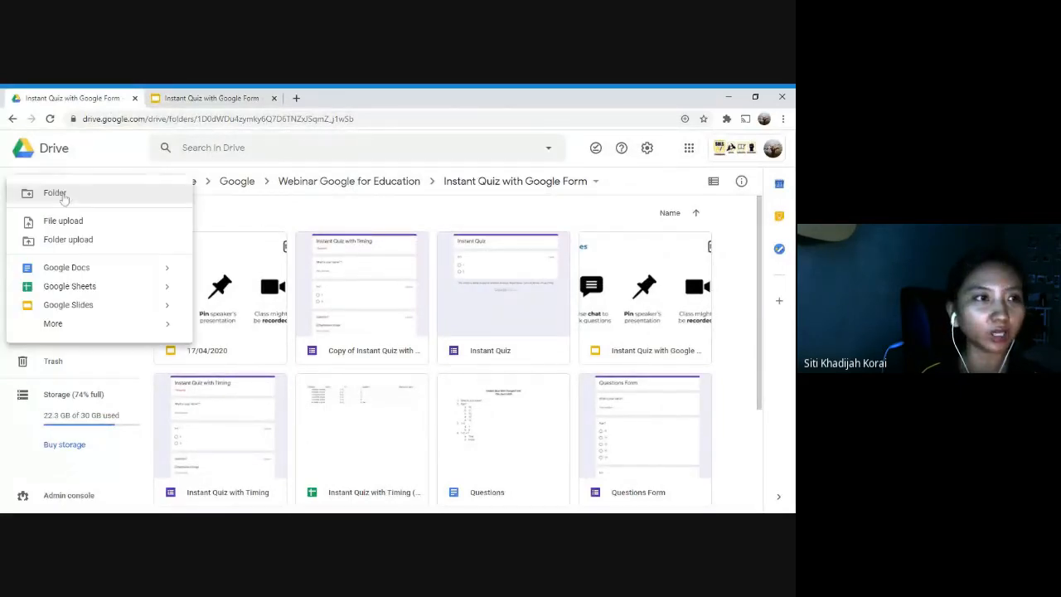
{"action": "mouse_move", "coordinate": [96, 327]}
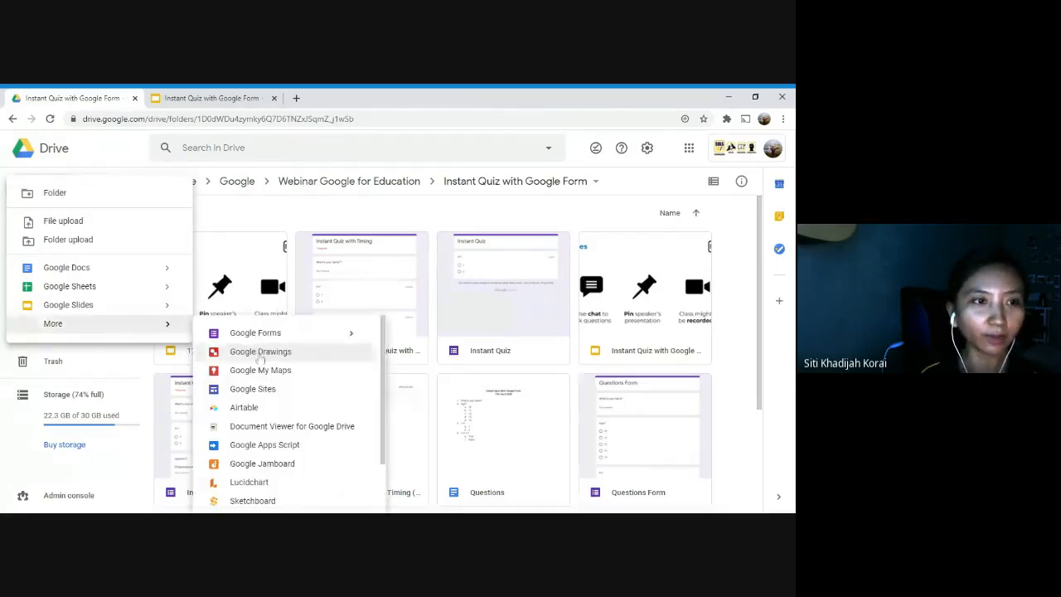
{"action": "left_click", "coordinate": [255, 333]}
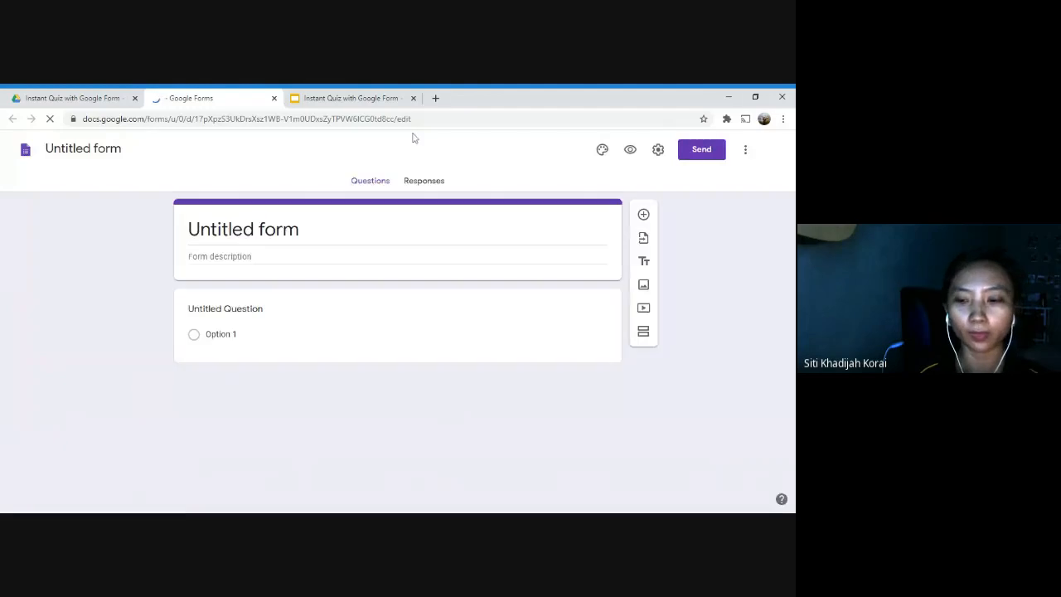
Go full screen and retitle the blank form from 'Untitled form' to 'Demo'.
{"action": "key", "text": "F11"}
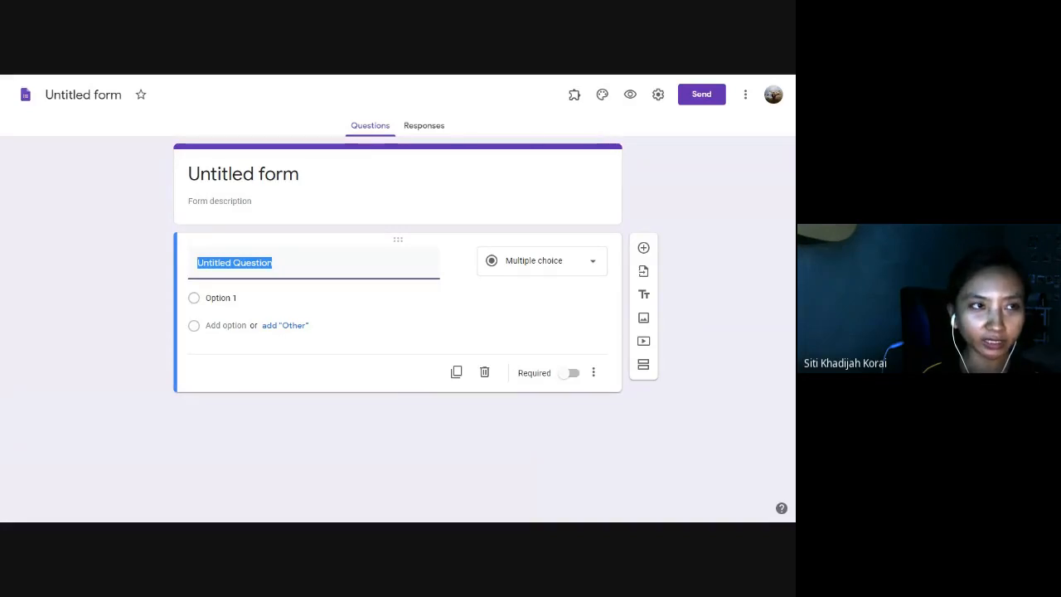
{"action": "left_click", "coordinate": [243, 174]}
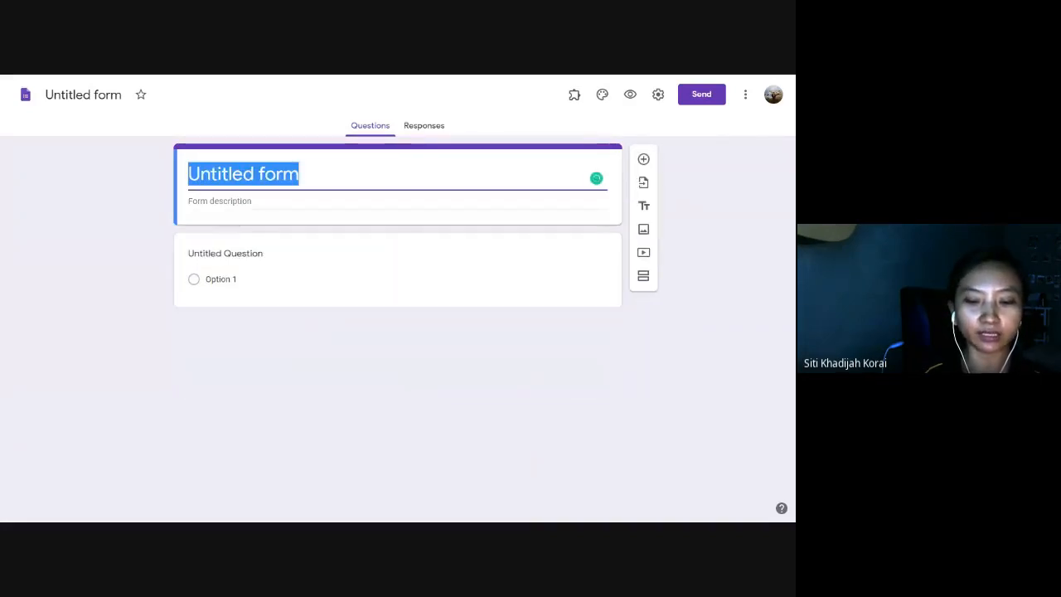
{"action": "type", "text": "Frmo"}
{"action": "key", "text": "BackSpace"}
{"action": "key", "text": "BackSpace"}
{"action": "key", "text": "BackSpace"}
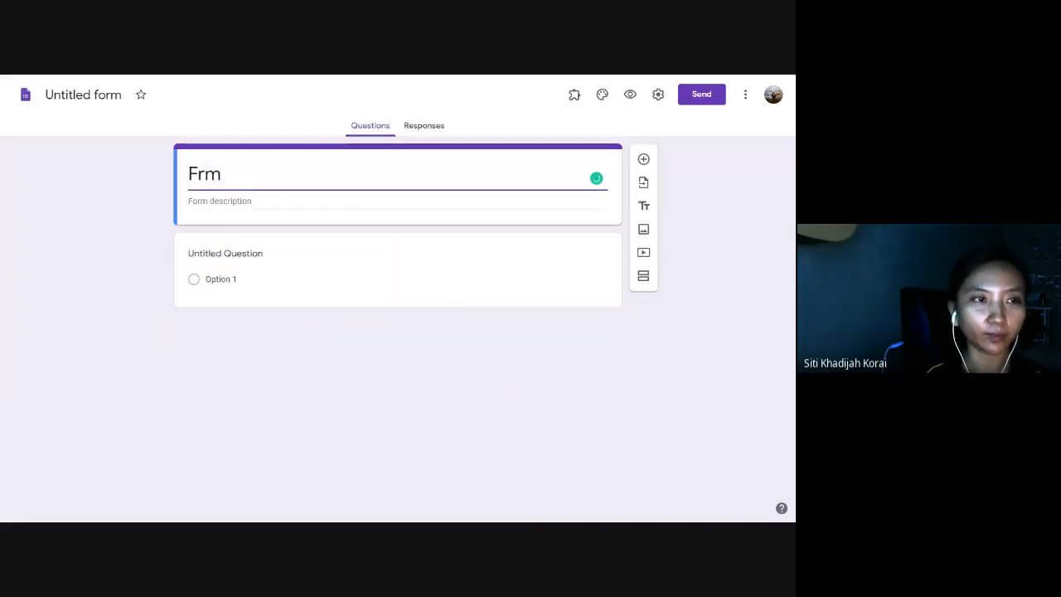
{"action": "key", "text": "BackSpace"}
{"action": "type", "text": "Demo"}
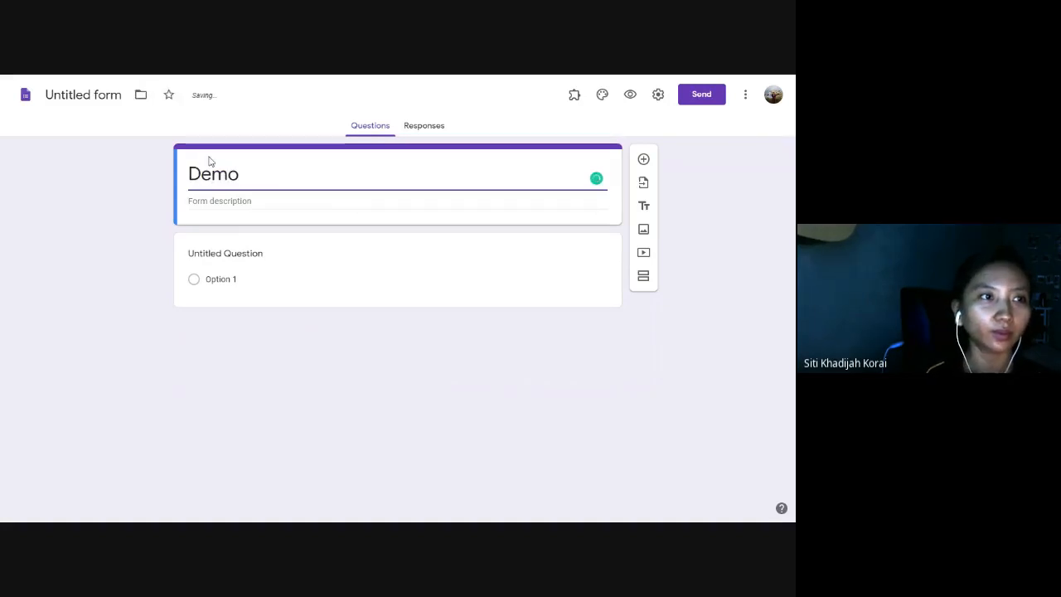
{"action": "left_click", "coordinate": [91, 100]}
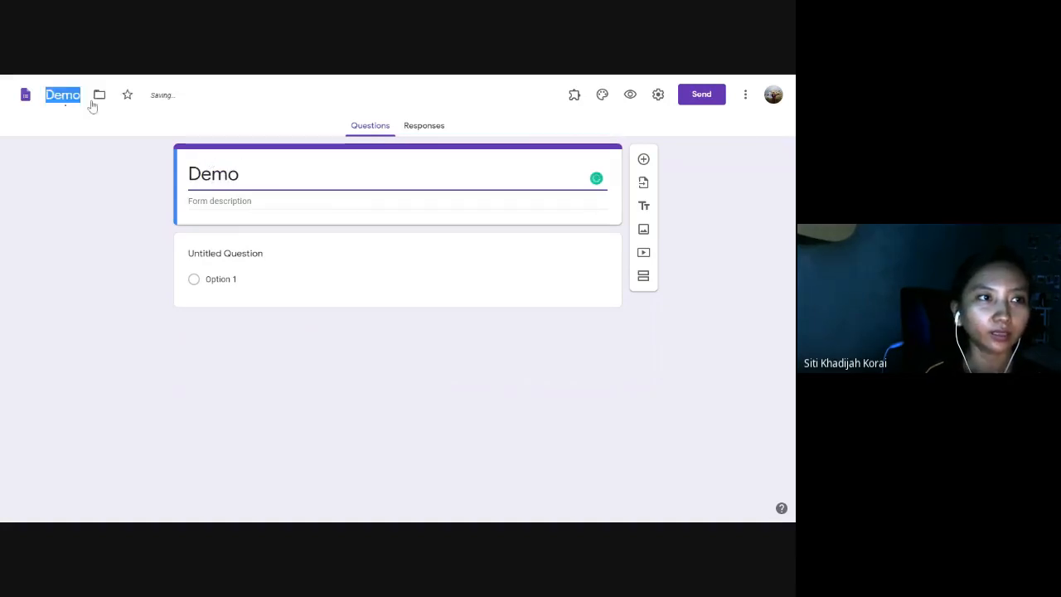
{"action": "left_click", "coordinate": [204, 244]}
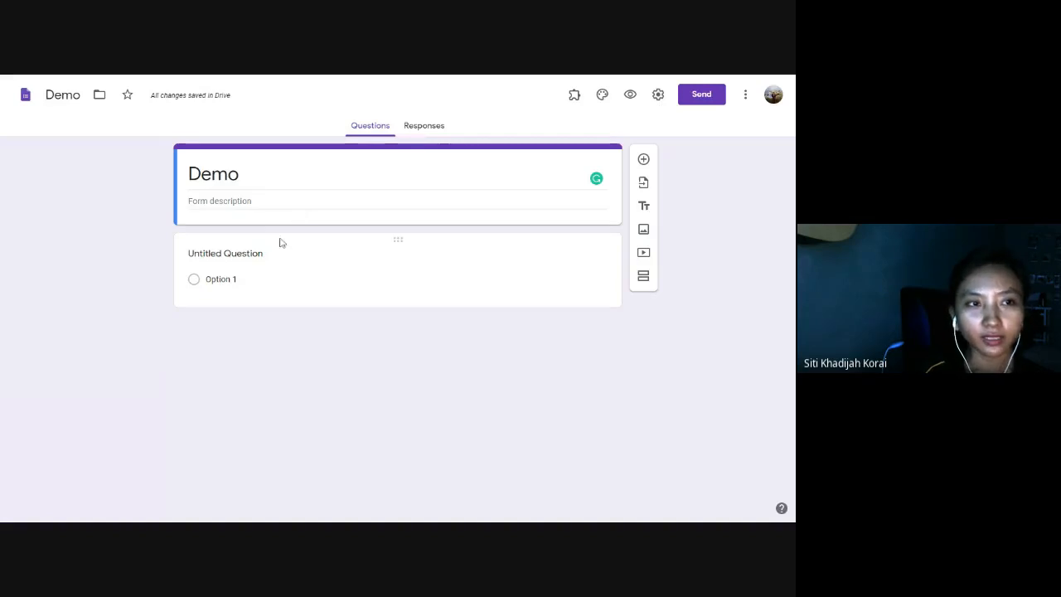
{"action": "left_click", "coordinate": [281, 272]}
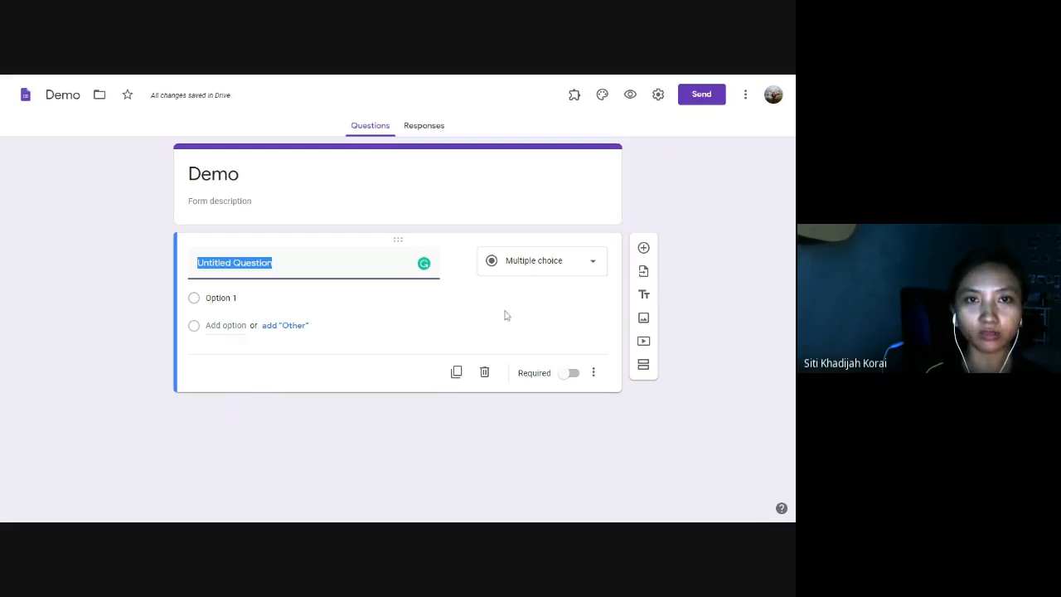
Switch on 'Make this a quiz' in the Quizzes settings and save.
{"action": "left_click", "coordinate": [658, 96]}
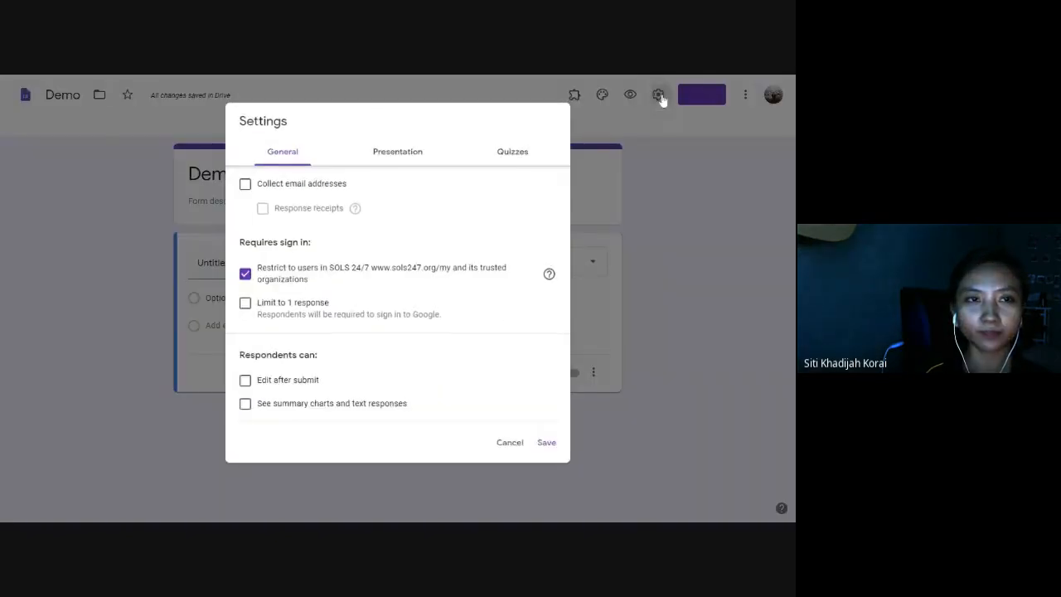
{"action": "left_click", "coordinate": [514, 153]}
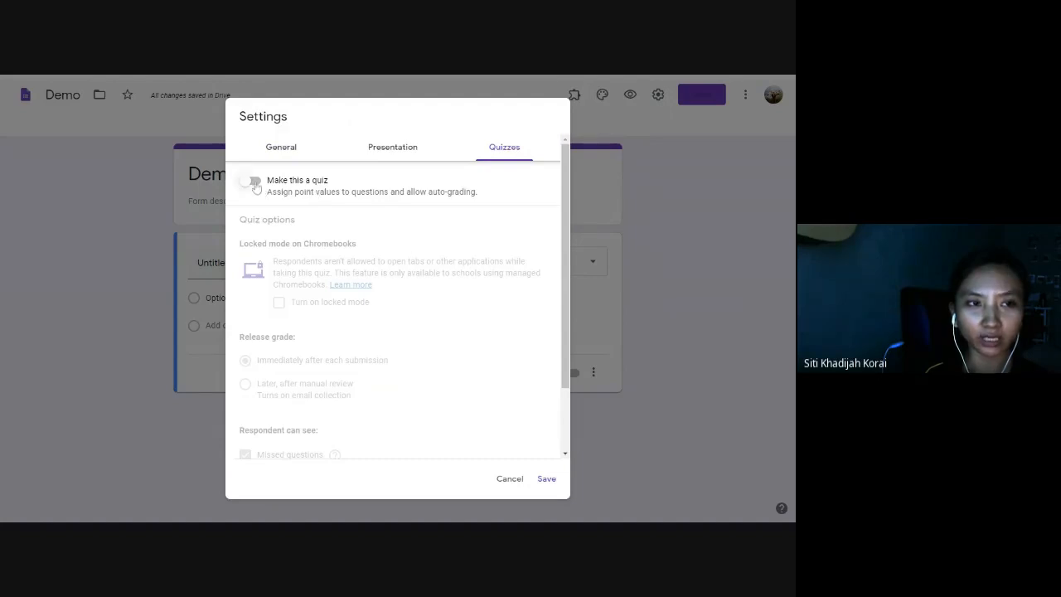
{"action": "left_click", "coordinate": [254, 182]}
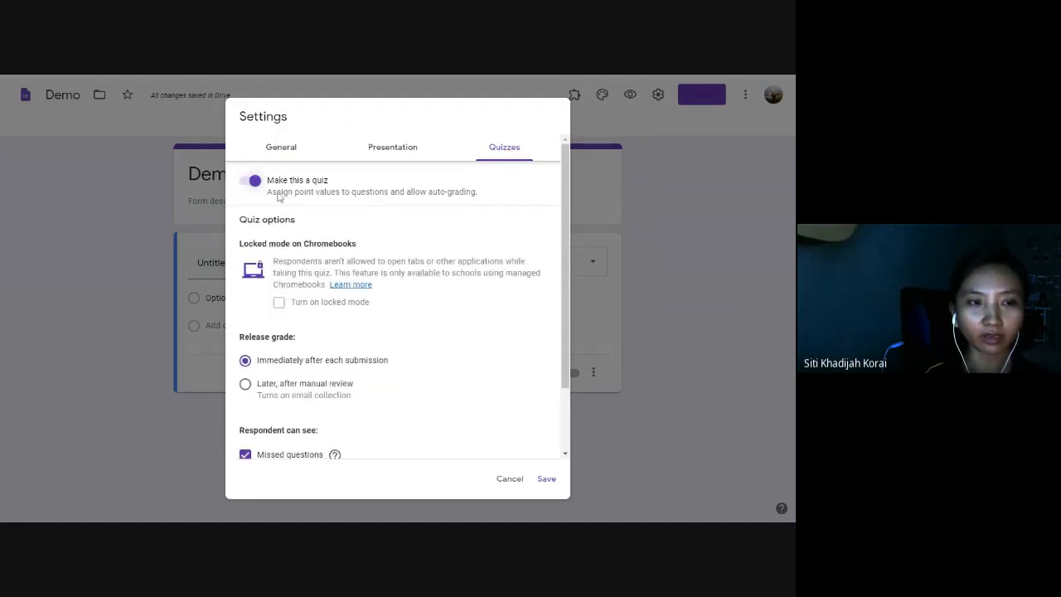
{"action": "left_click", "coordinate": [547, 480]}
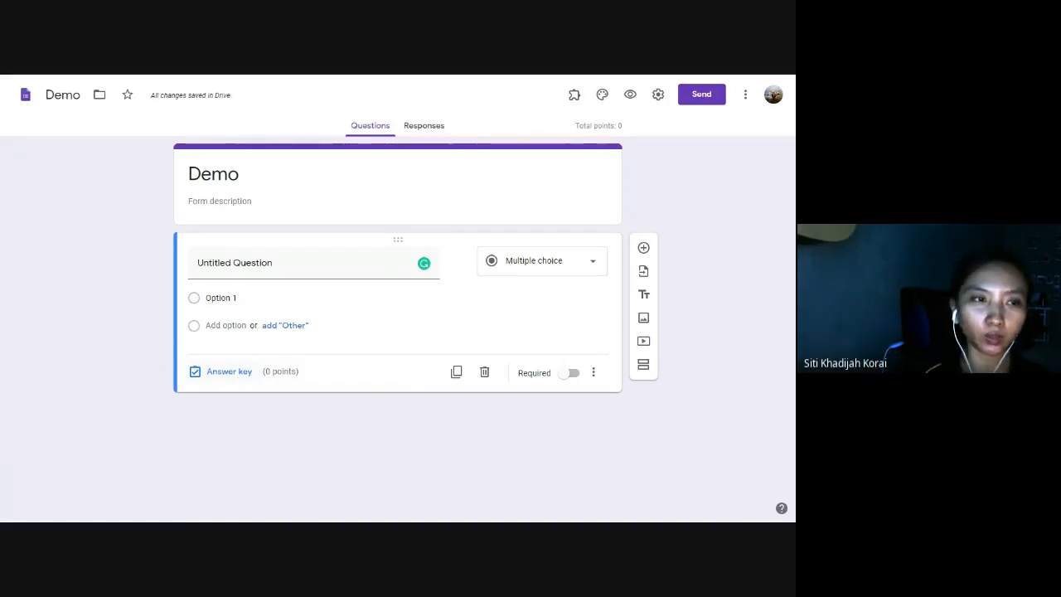
Title the question '1+1=' with first option 1, then add suggested options 2, 3, 4 and 5.
{"action": "left_click", "coordinate": [308, 263]}
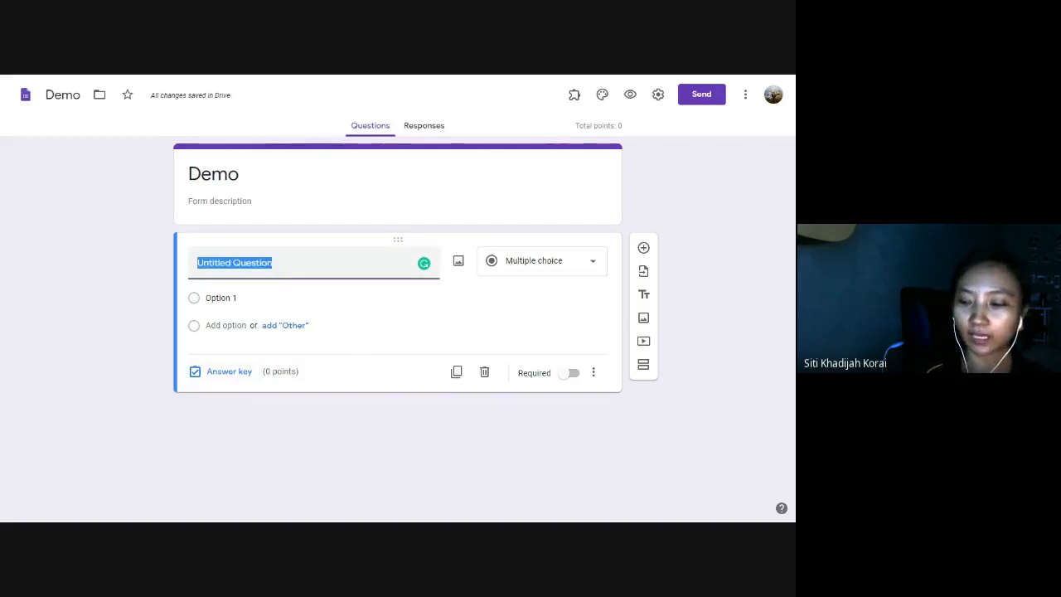
{"action": "type", "text": "1+1="}
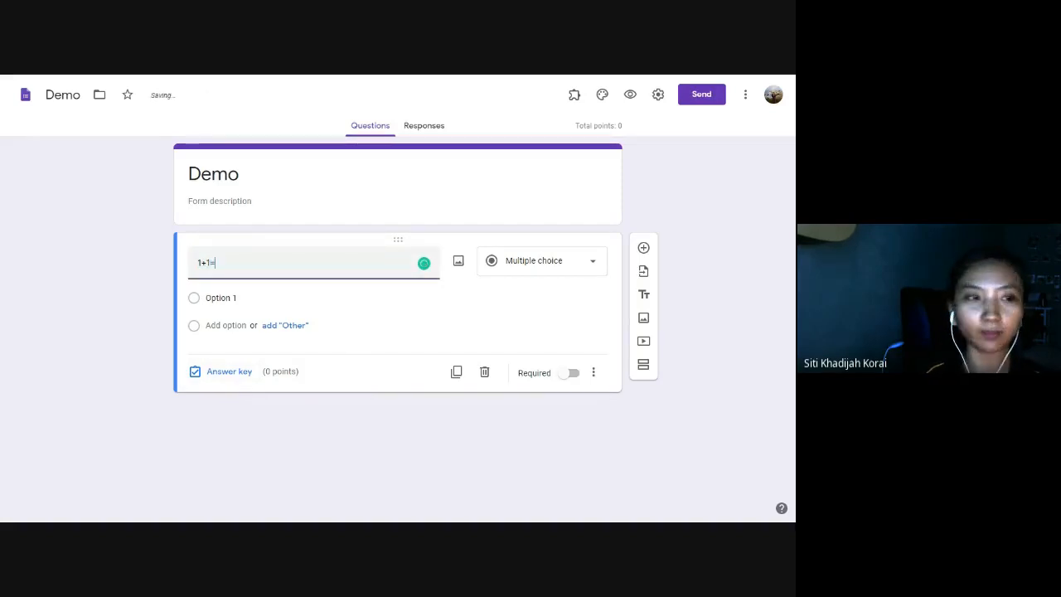
{"action": "left_click", "coordinate": [221, 297]}
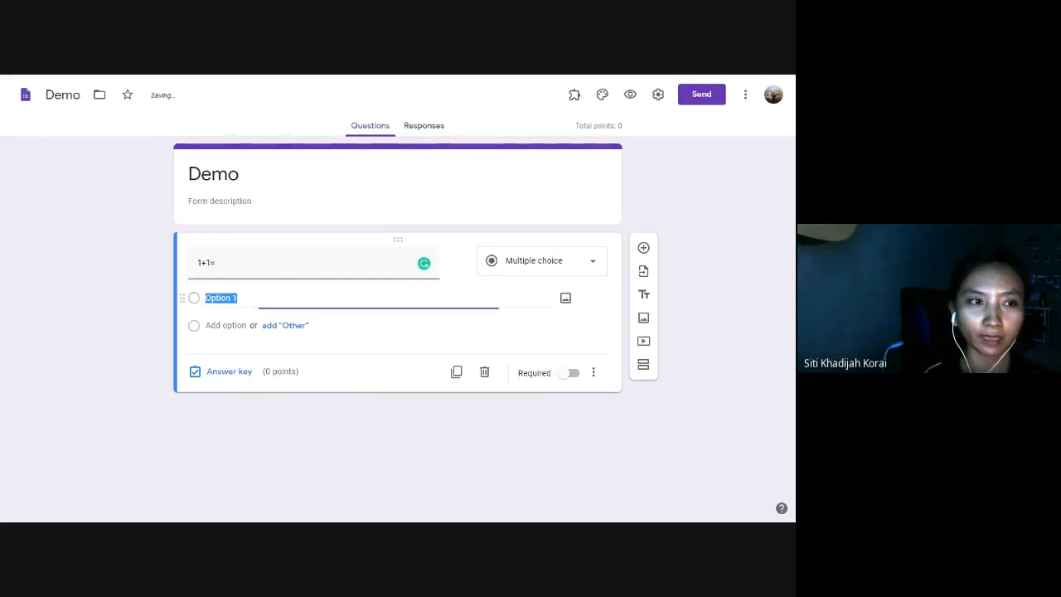
{"action": "type", "text": "1"}
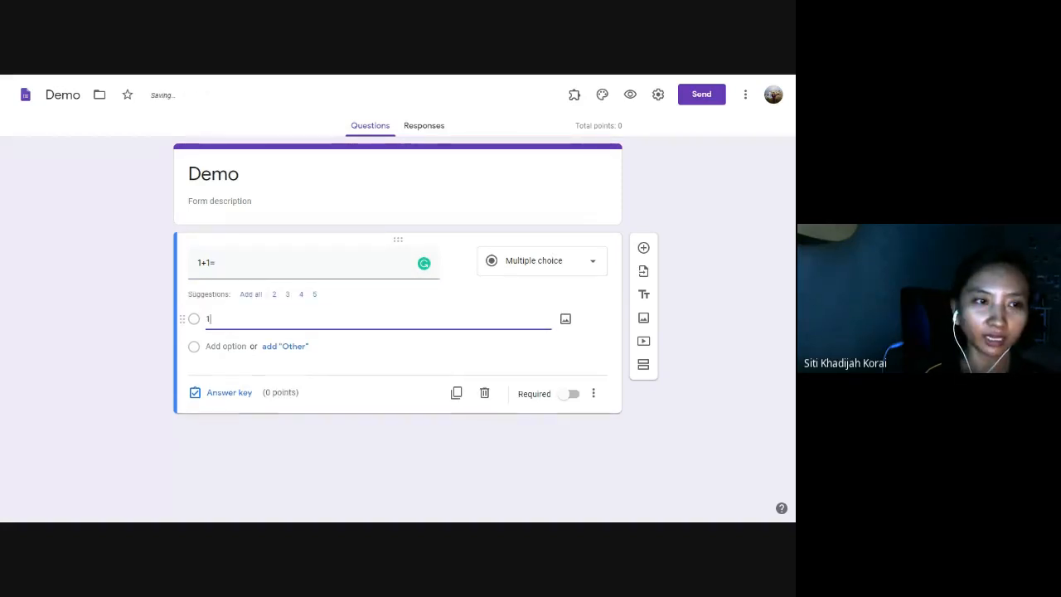
{"action": "left_click", "coordinate": [251, 295]}
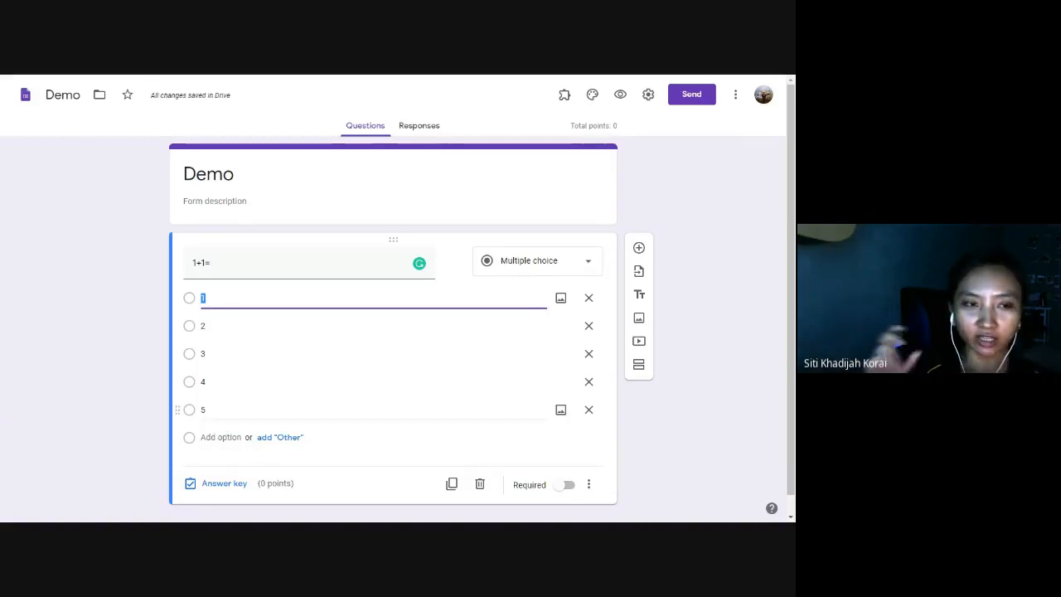
In the answer key, give the question 2 points and mark 2 as the correct answer.
{"action": "left_click", "coordinate": [218, 489]}
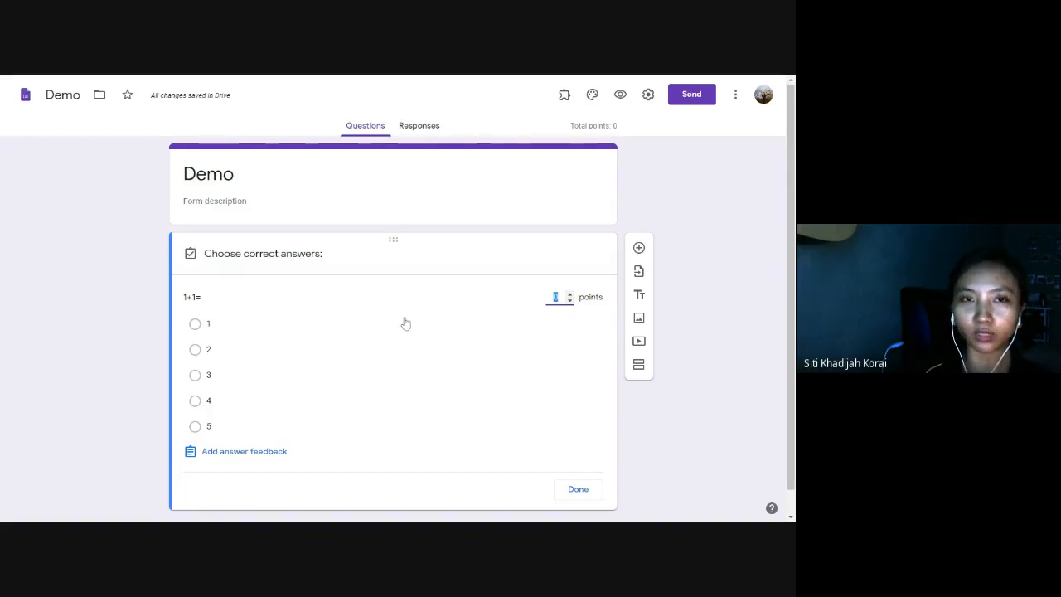
{"action": "type", "text": "2"}
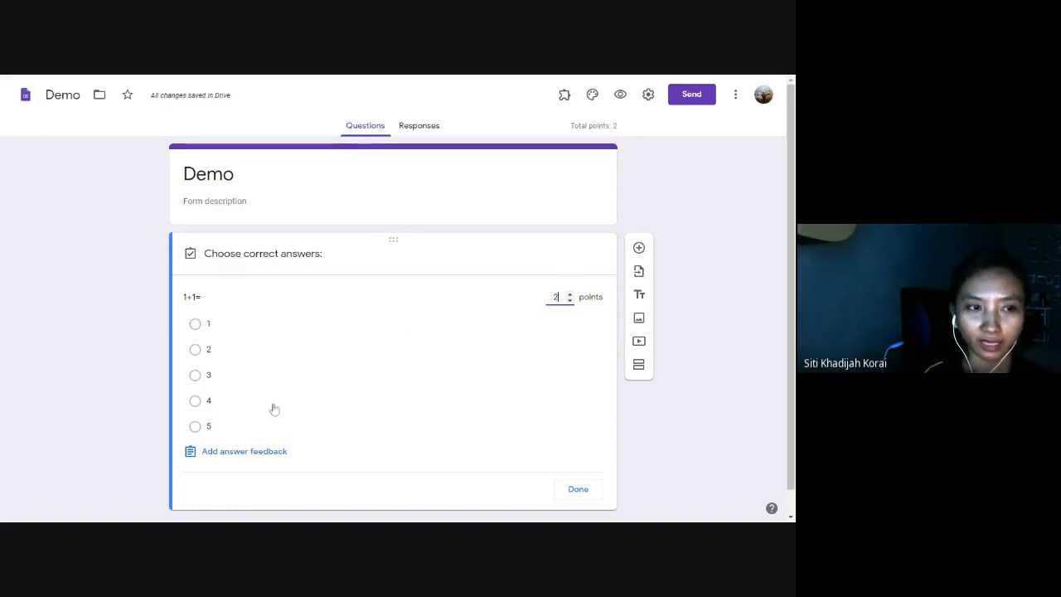
{"action": "left_click", "coordinate": [195, 352]}
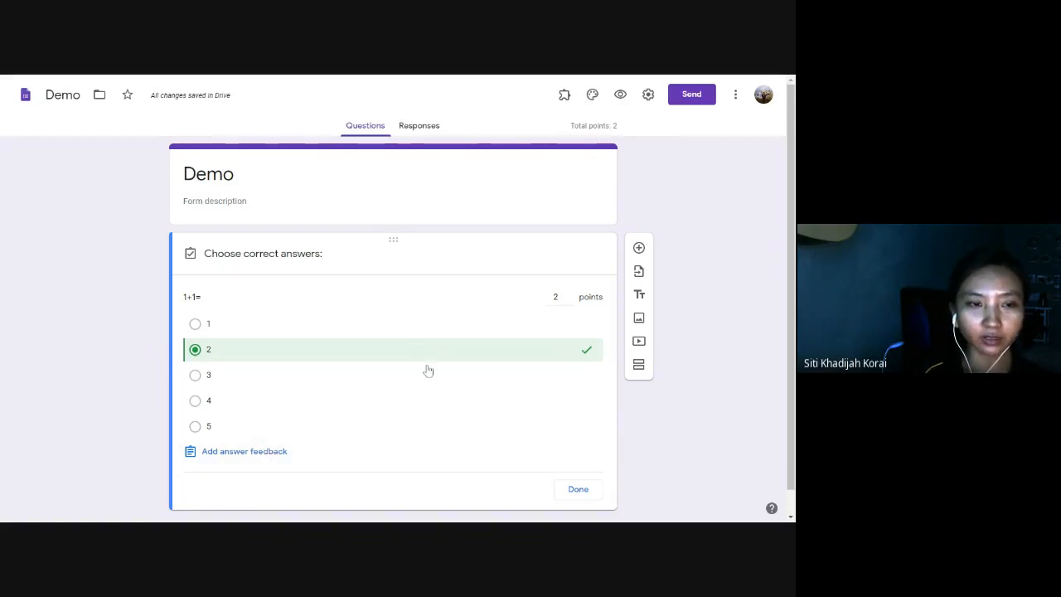
{"action": "left_click", "coordinate": [579, 490]}
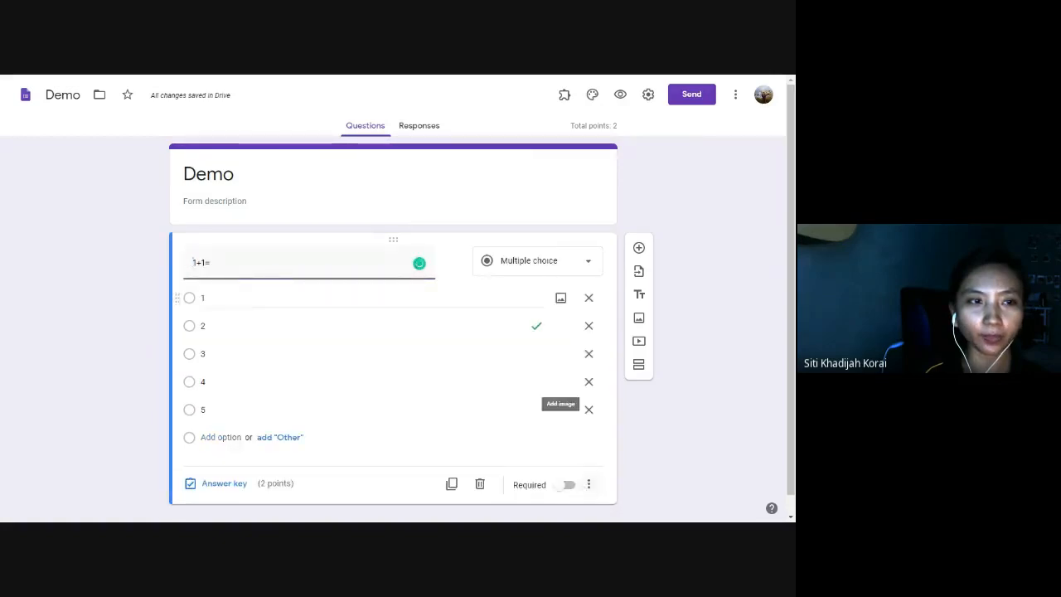
Review the Quizzes settings: immediate grade release, with missed questions, correct answers and point values visible.
{"action": "left_click", "coordinate": [648, 94]}
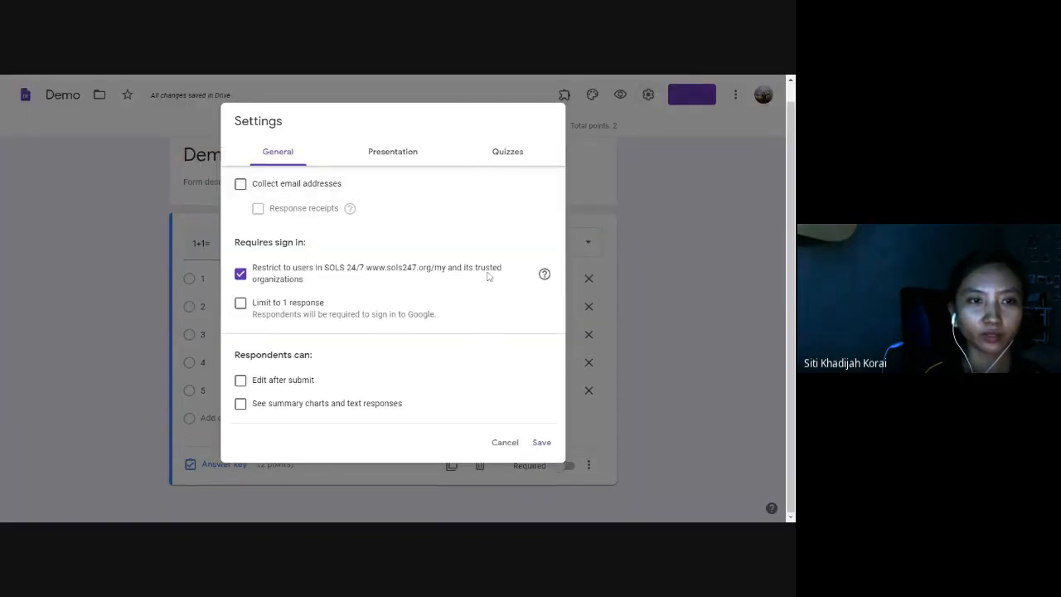
{"action": "left_click", "coordinate": [507, 152]}
{"action": "scroll", "coordinate": [298, 365], "scroll_direction": "down", "scroll_amount": 2}
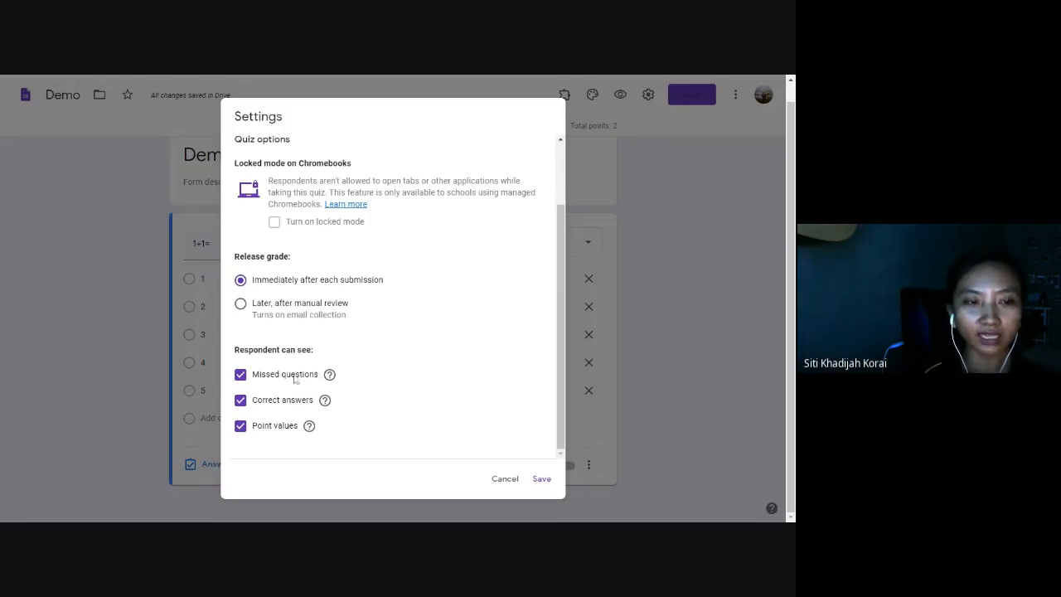
{"action": "mouse_move", "coordinate": [328, 376]}
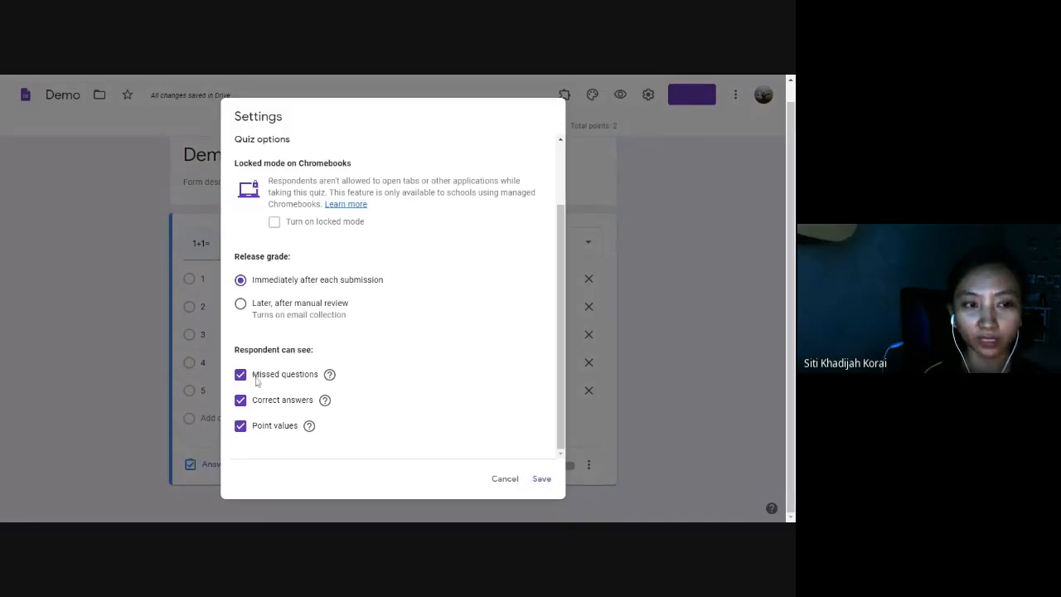
Save settings, then preview and submit answer 2, confirming a 2/2 score.
{"action": "left_click", "coordinate": [542, 479]}
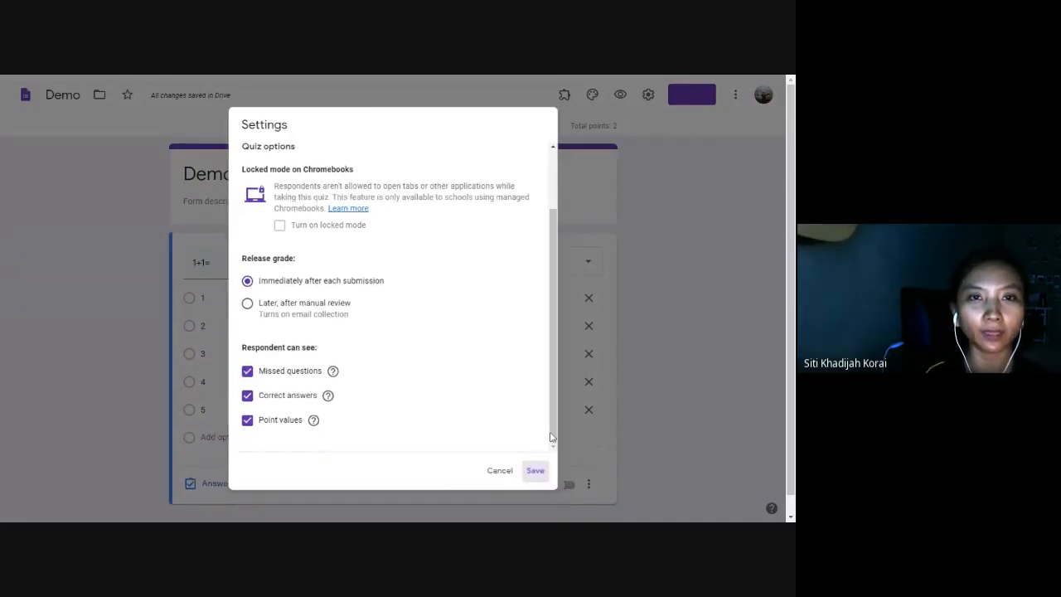
{"action": "left_click", "coordinate": [620, 96]}
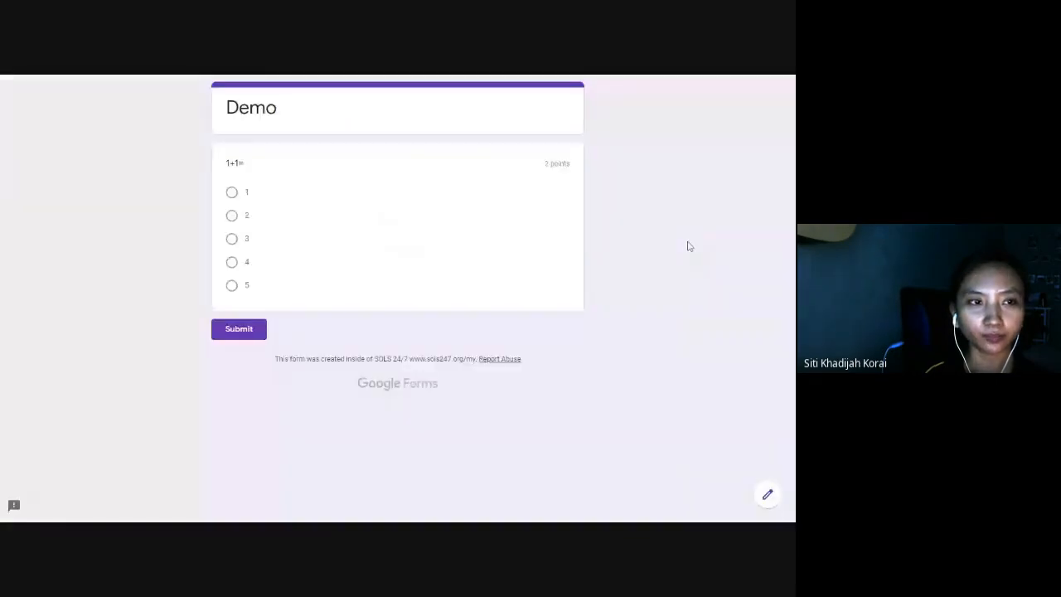
{"action": "left_click", "coordinate": [231, 215]}
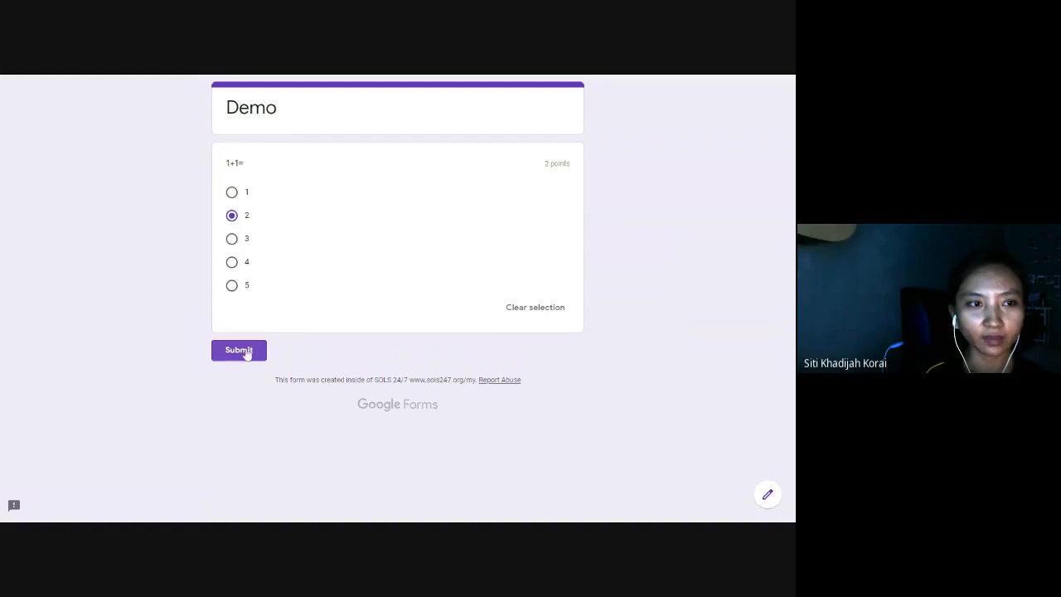
{"action": "left_click", "coordinate": [246, 352]}
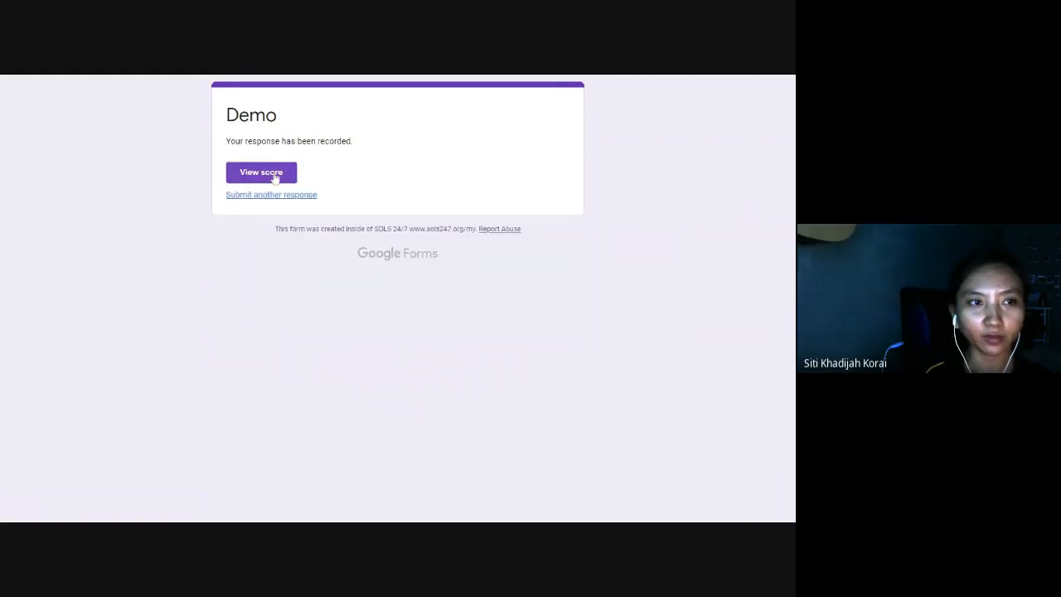
{"action": "left_click", "coordinate": [275, 175]}
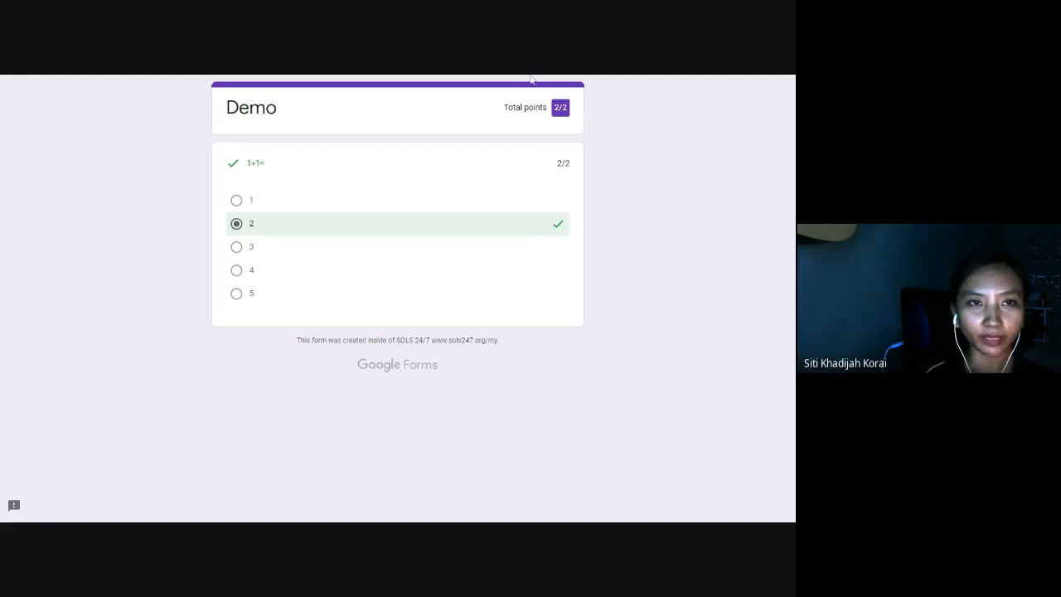
{"action": "key", "text": "F11"}
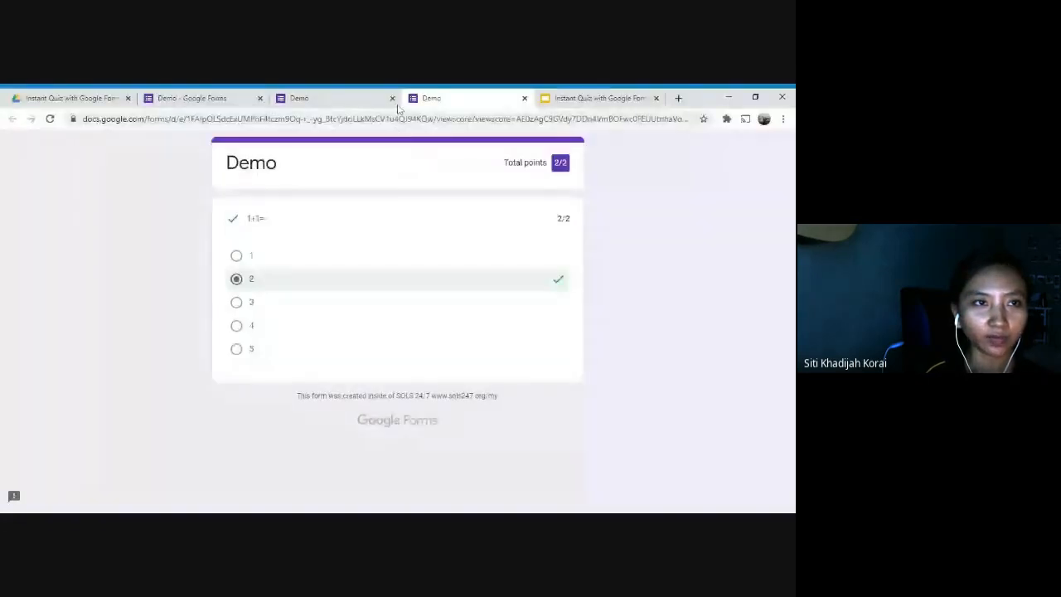
{"action": "left_click", "coordinate": [394, 105]}
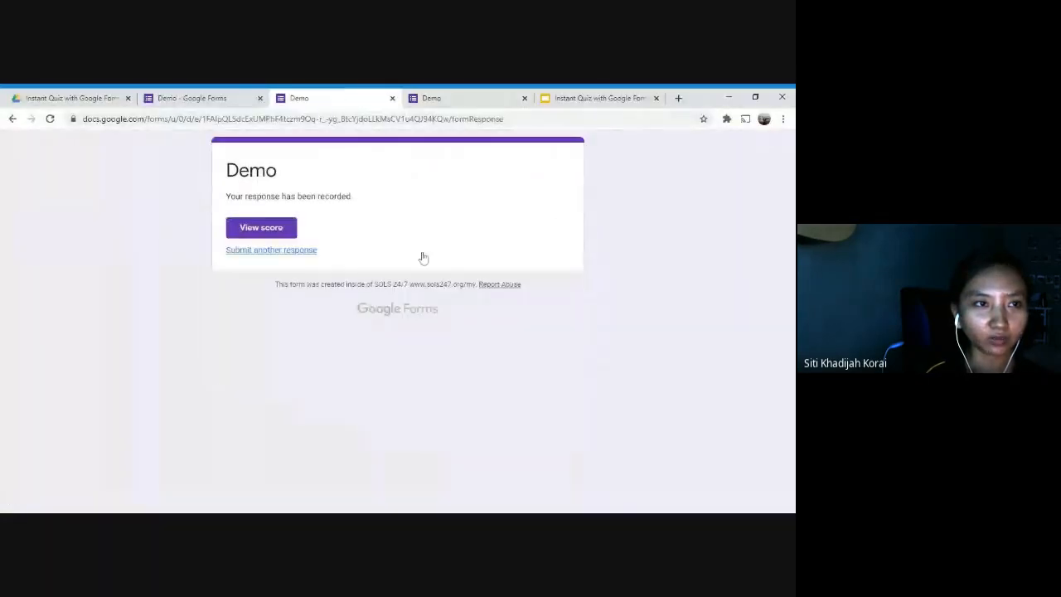
Submit another response answering 1 and view its score.
{"action": "left_click", "coordinate": [304, 251]}
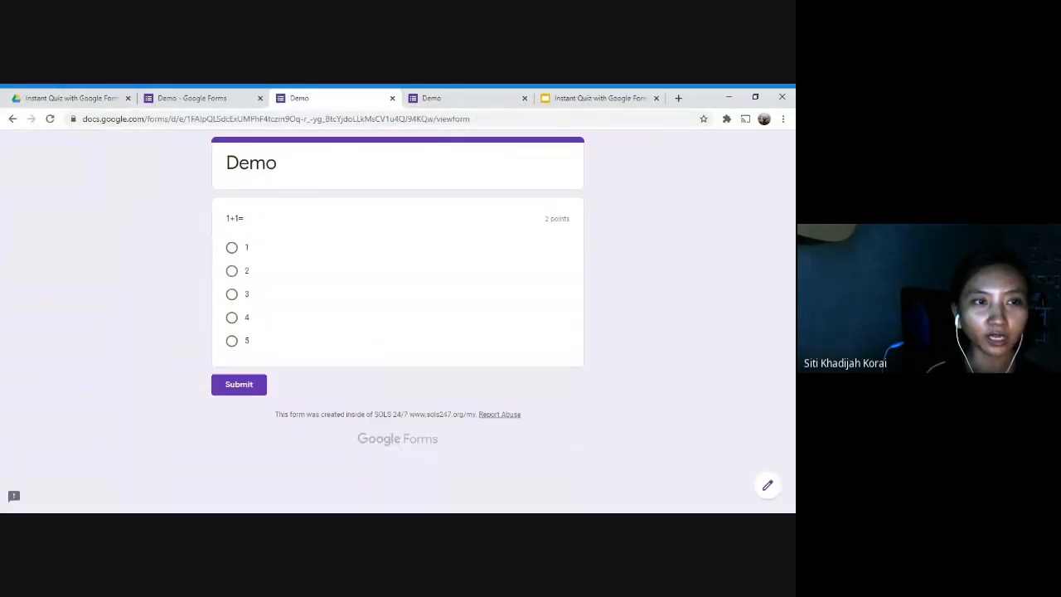
{"action": "left_click", "coordinate": [232, 249]}
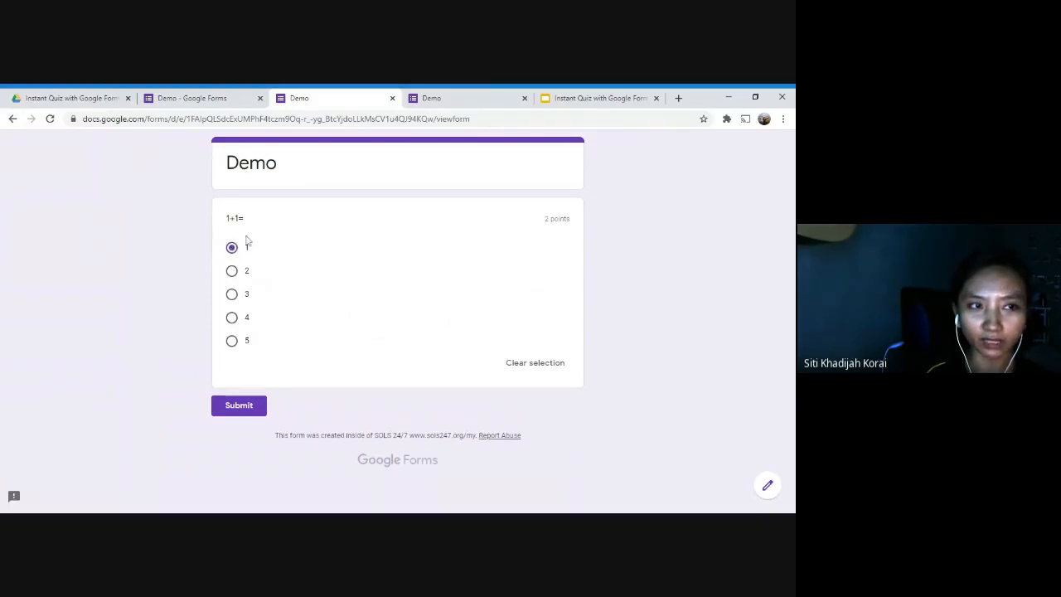
{"action": "left_click", "coordinate": [246, 411]}
{"action": "left_click", "coordinate": [274, 231]}
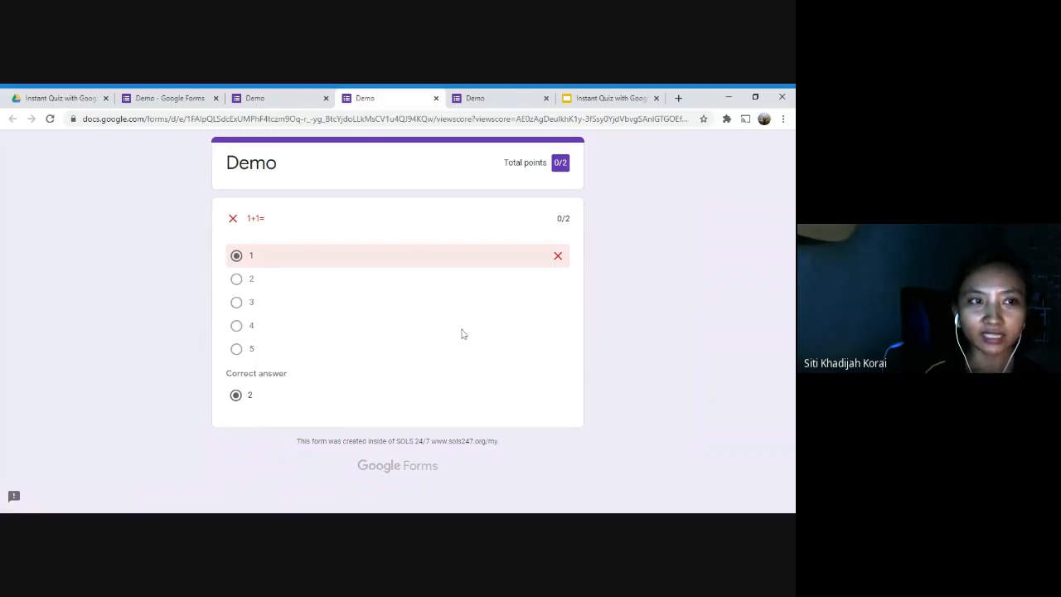
Highlight the 1+1= question, correct answer 2 and 0/2 score, then return to the Demo editor.
{"action": "left_click_drag", "start_coordinate": [238, 217], "coordinate": [298, 225]}
{"action": "left_click", "coordinate": [228, 224]}
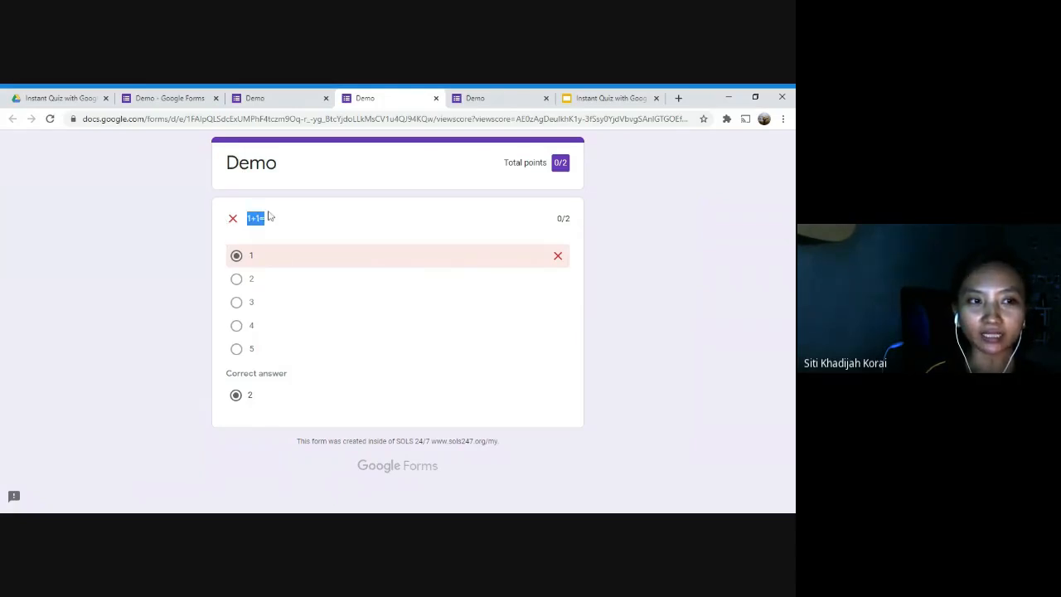
{"action": "left_click_drag", "start_coordinate": [237, 373], "coordinate": [254, 404]}
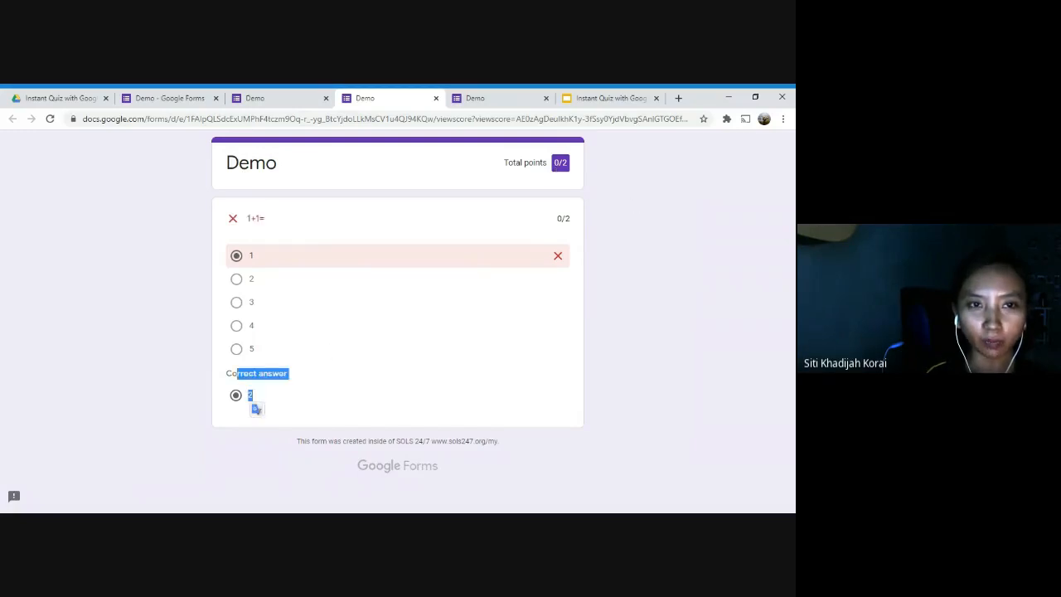
{"action": "left_click_drag", "start_coordinate": [544, 163], "coordinate": [573, 162]}
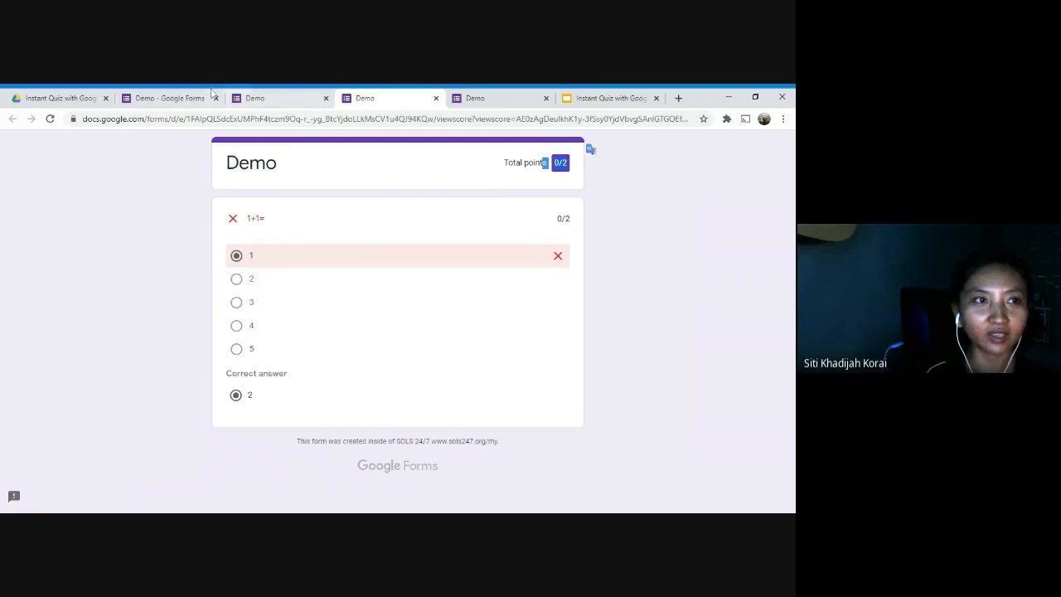
{"action": "left_click", "coordinate": [265, 98]}
{"action": "left_click", "coordinate": [199, 98]}
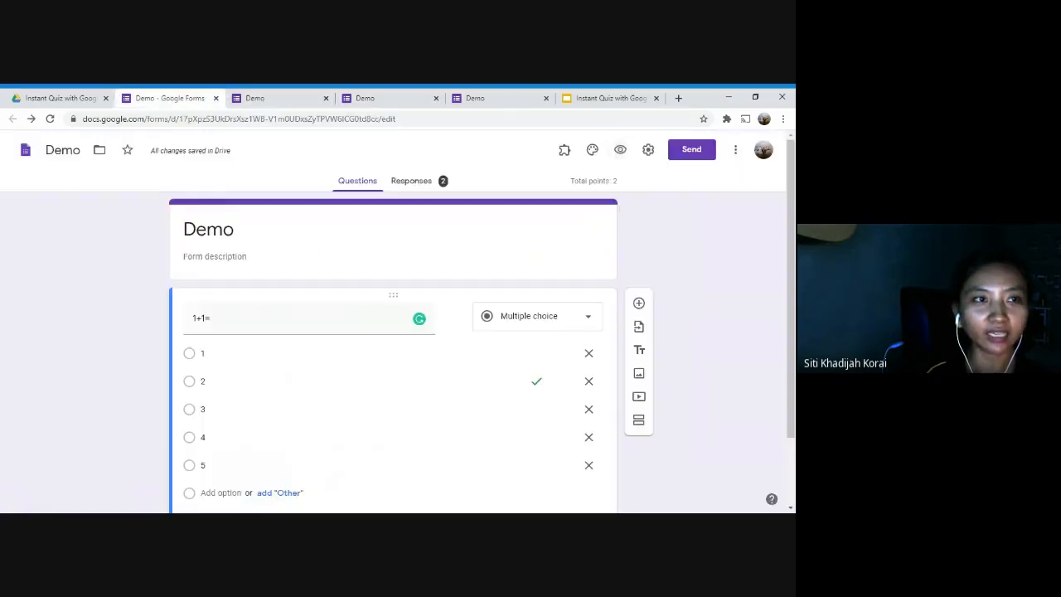
Open the Quizzes settings and compare the response-recorded and score pages in the other tabs.
{"action": "left_click", "coordinate": [649, 155]}
{"action": "left_click", "coordinate": [495, 214]}
{"action": "scroll", "coordinate": [422, 332], "scroll_direction": "down", "scroll_amount": 5}
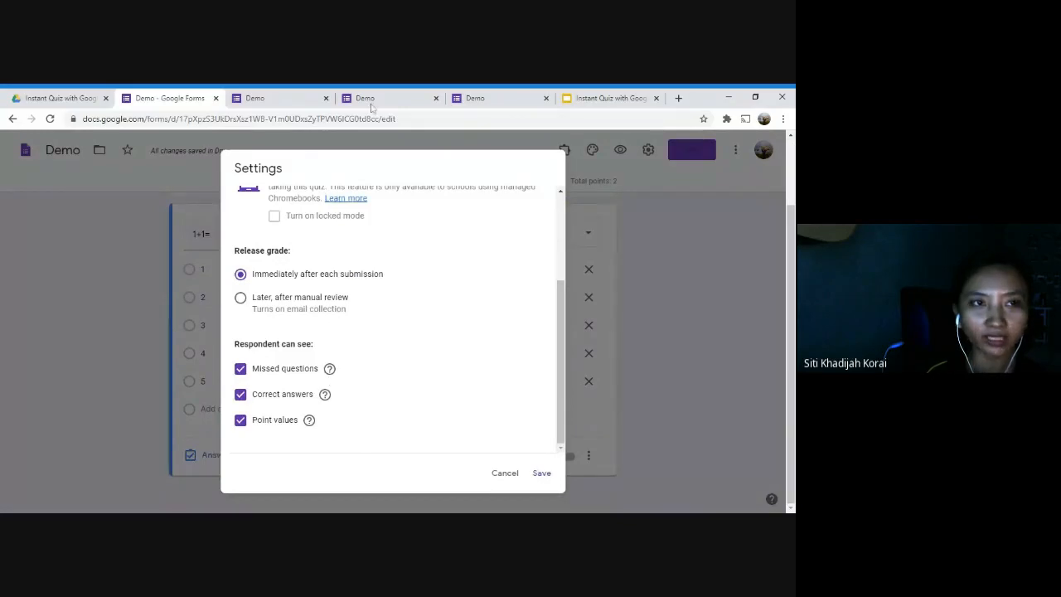
{"action": "left_click", "coordinate": [282, 94]}
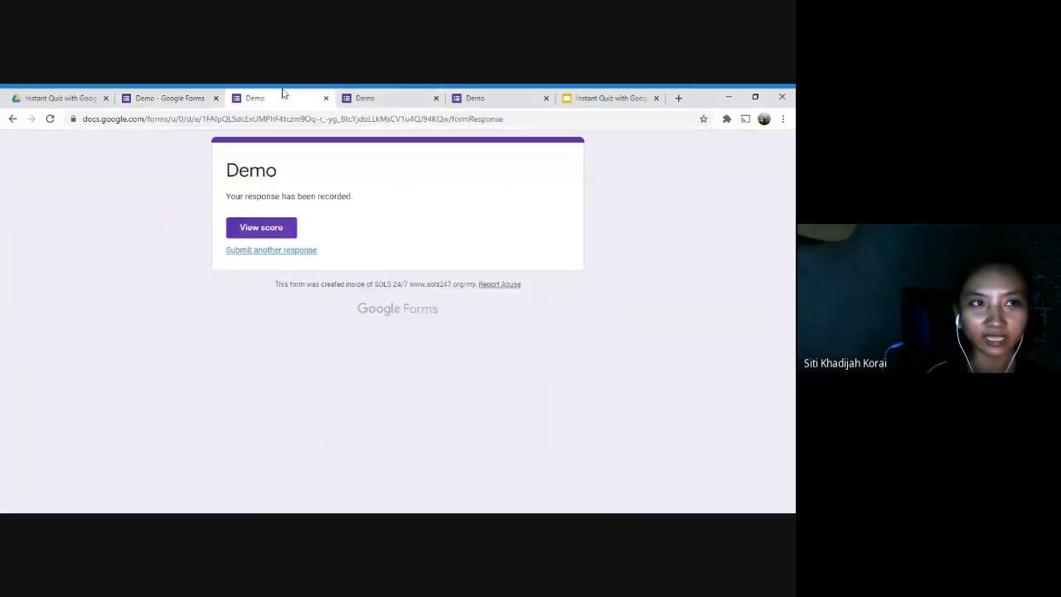
{"action": "left_click", "coordinate": [280, 218]}
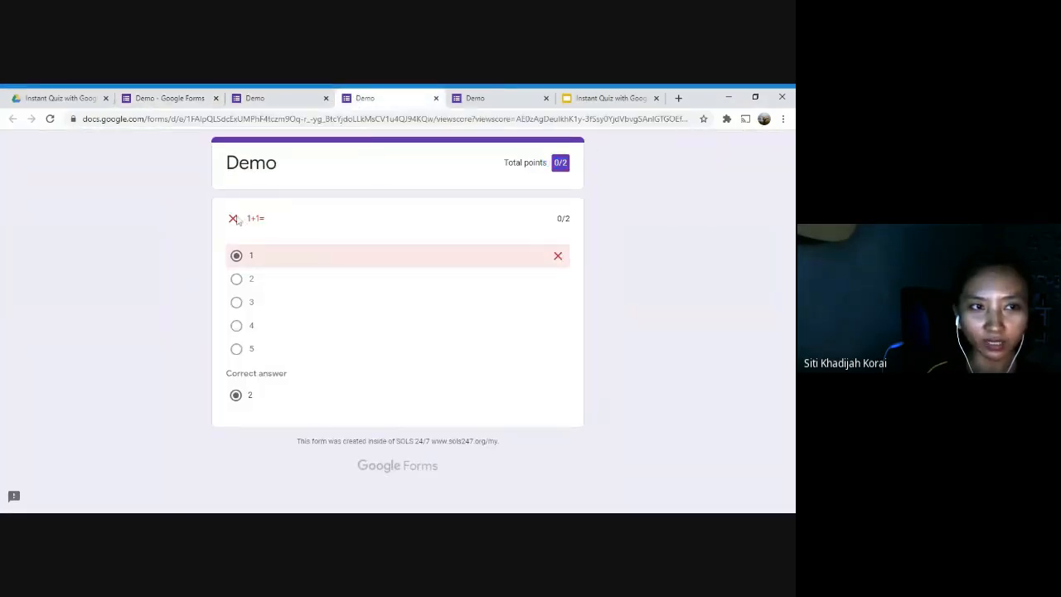
{"action": "left_click", "coordinate": [269, 98]}
{"action": "left_click", "coordinate": [191, 98]}
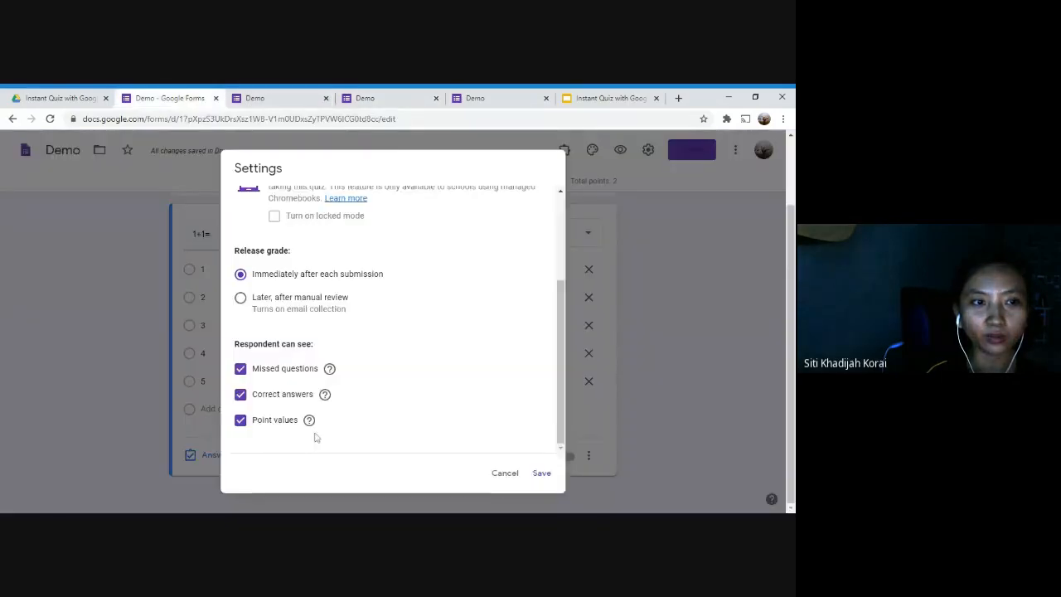
{"action": "left_click", "coordinate": [355, 95]}
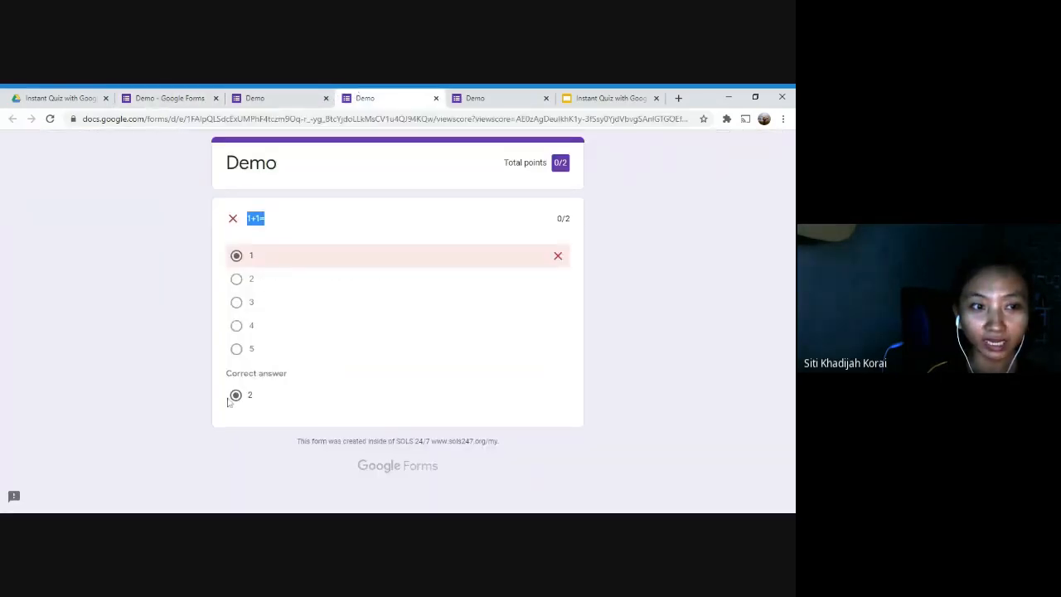
{"action": "left_click", "coordinate": [174, 93]}
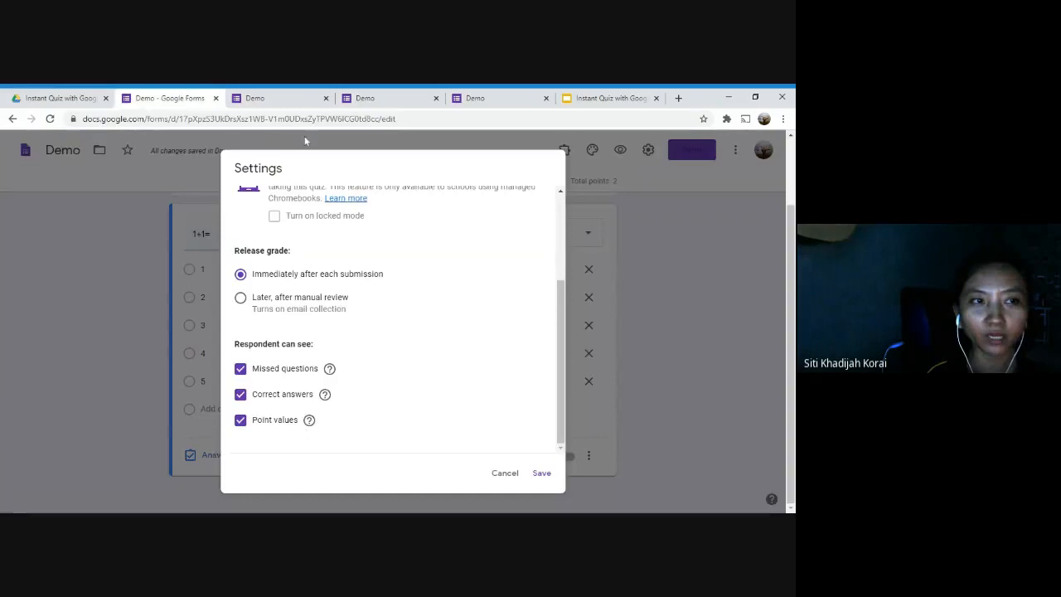
{"action": "left_click", "coordinate": [276, 95]}
{"action": "left_click", "coordinate": [366, 97]}
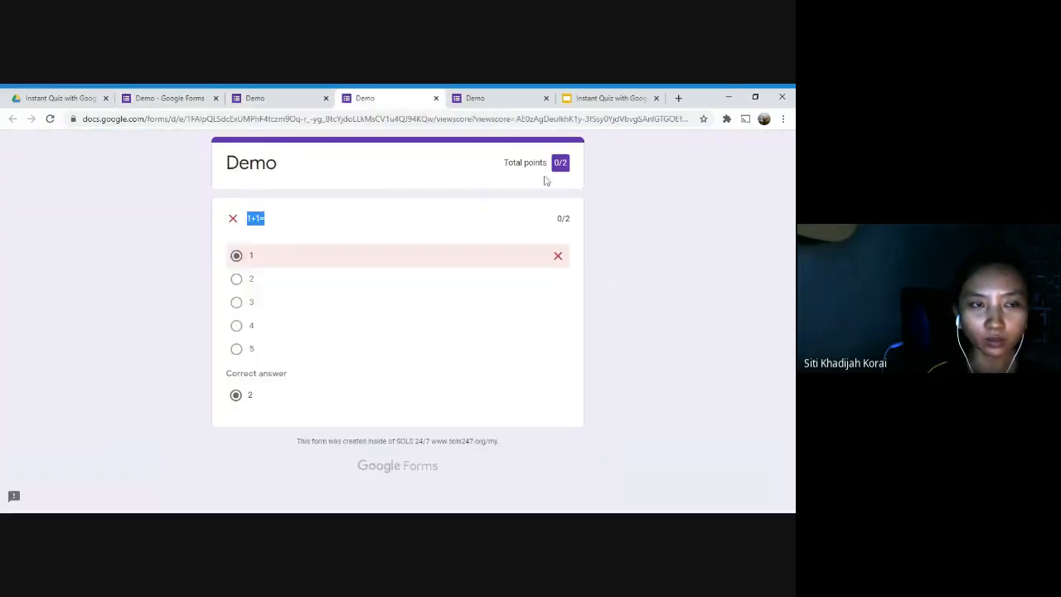
{"action": "left_click", "coordinate": [160, 100]}
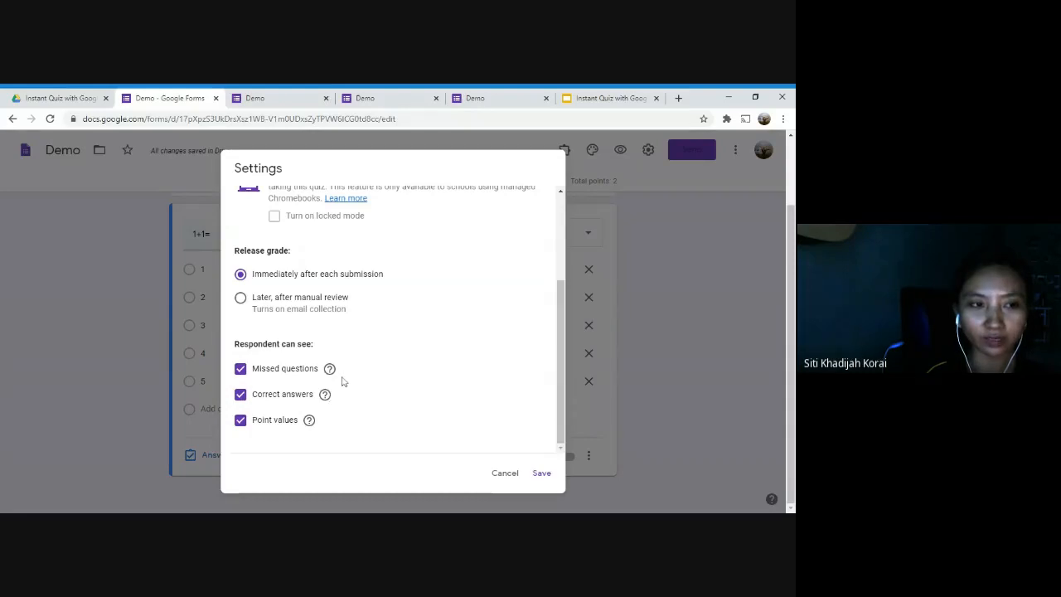
Hide missed questions, correct answers and point values, save, and preview the live form.
{"action": "left_click", "coordinate": [241, 369]}
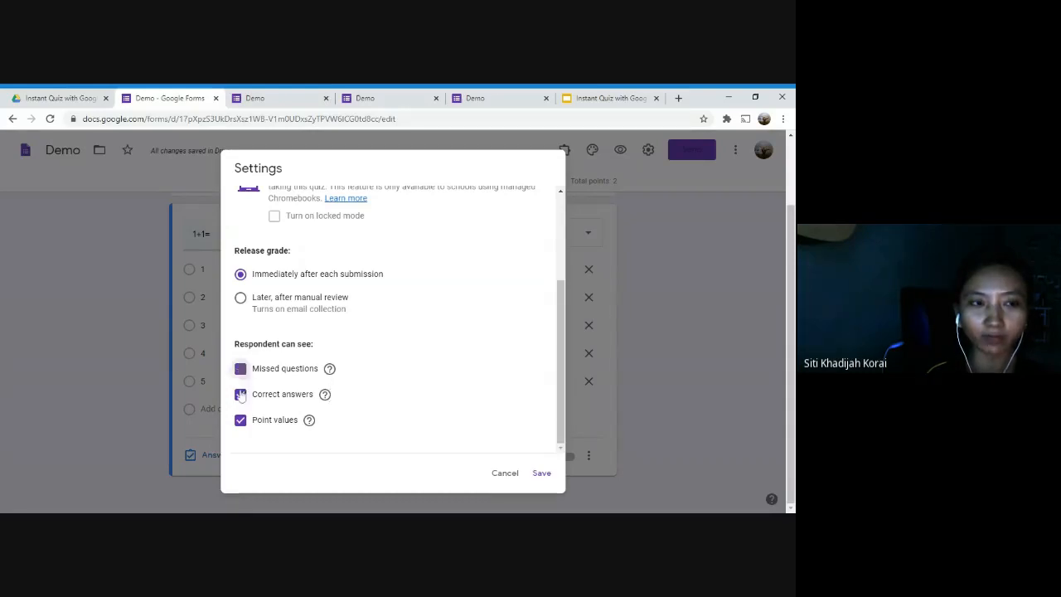
{"action": "left_click", "coordinate": [240, 394]}
{"action": "left_click", "coordinate": [240, 420]}
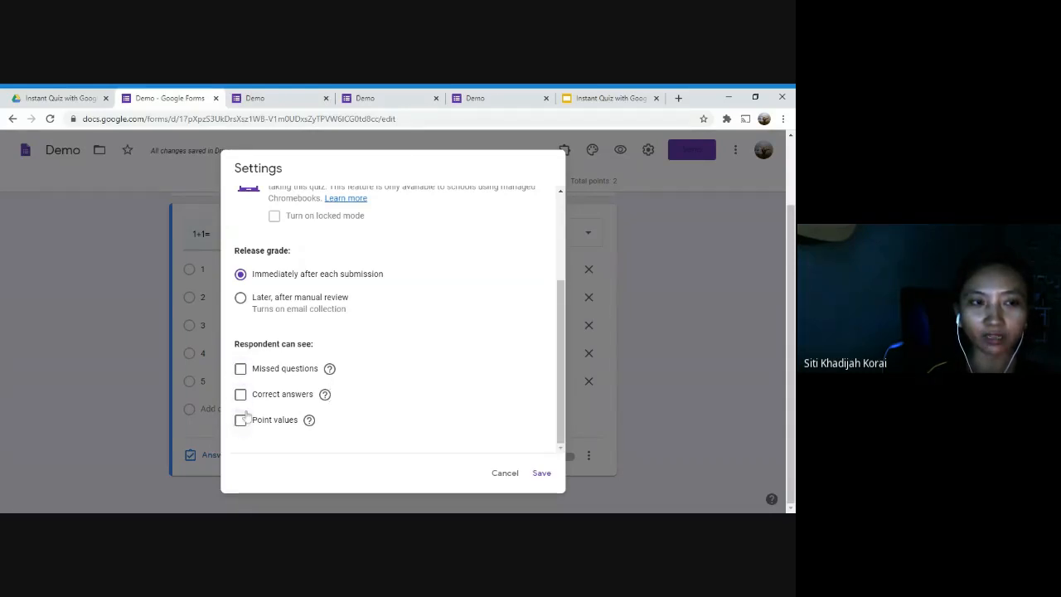
{"action": "left_click", "coordinate": [542, 475]}
{"action": "left_click", "coordinate": [620, 150]}
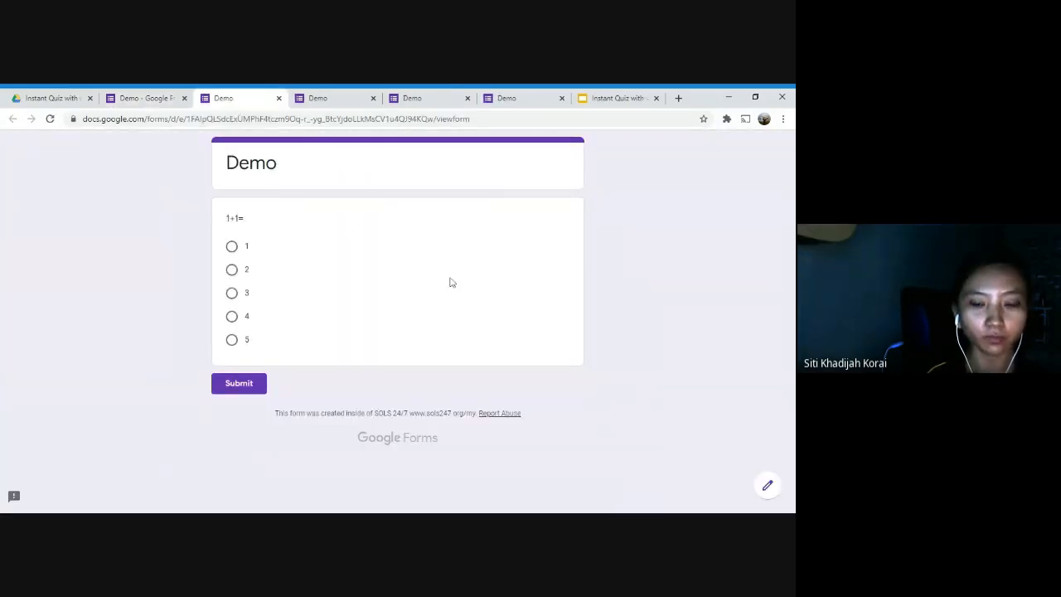
Recheck the Quizzes visibility settings in the form editor and close them.
{"action": "key", "text": "F11"}
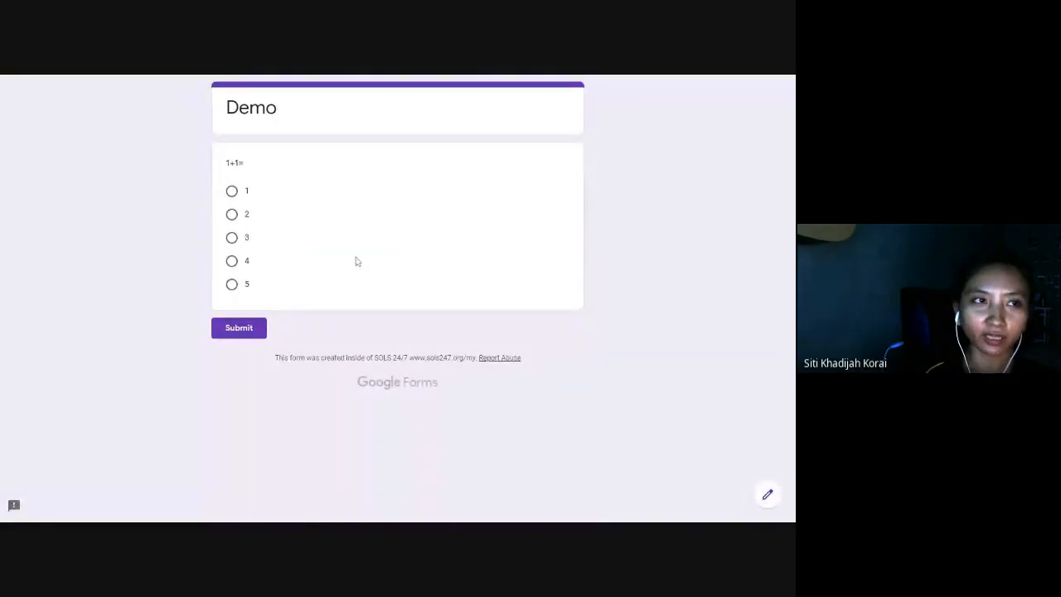
{"action": "key", "text": "F11"}
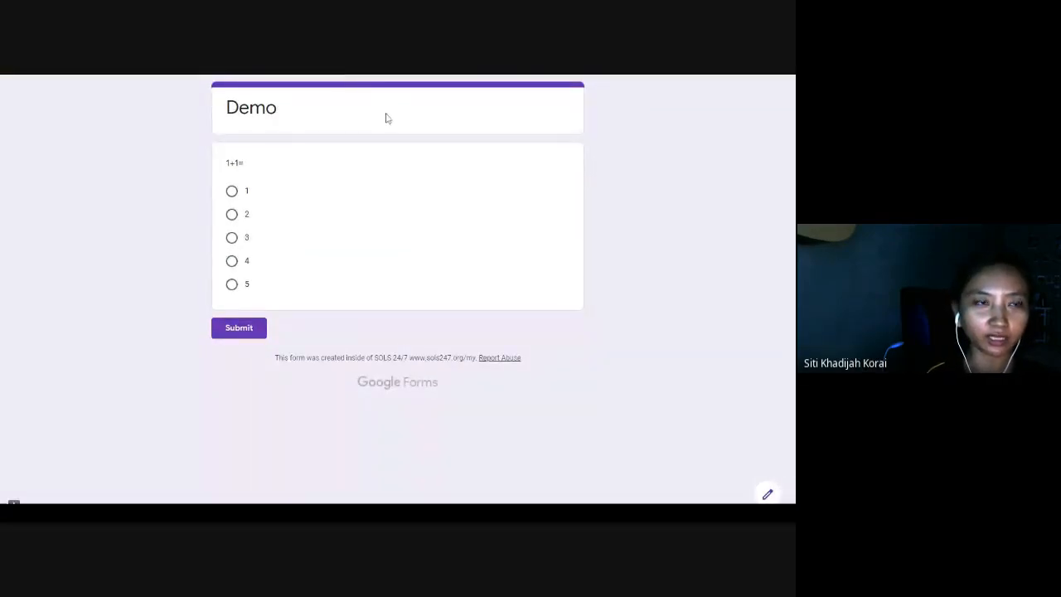
{"action": "left_click", "coordinate": [175, 96]}
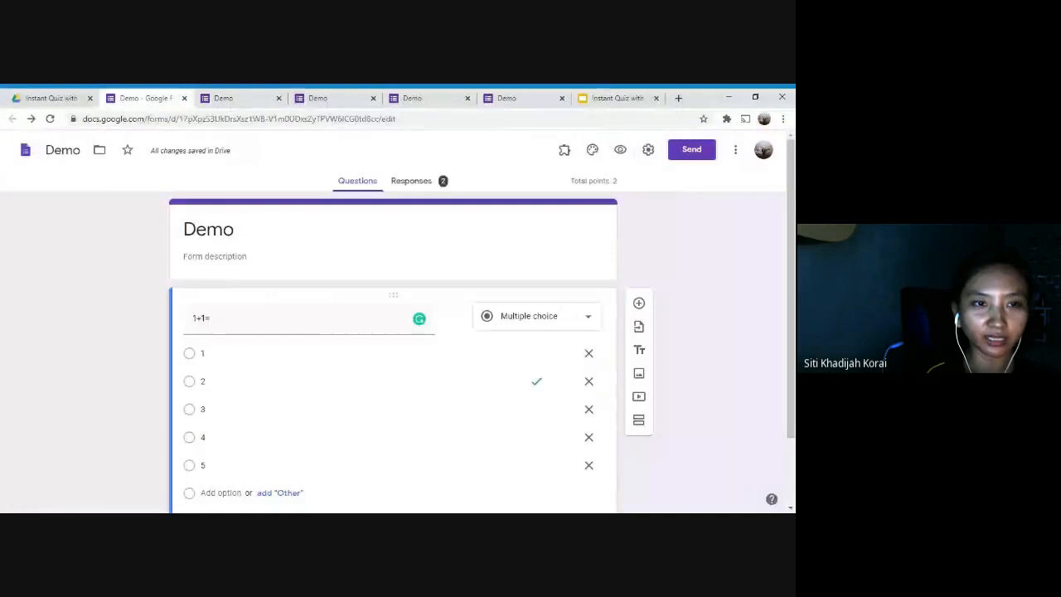
{"action": "left_click", "coordinate": [649, 149]}
{"action": "left_click", "coordinate": [490, 201]}
{"action": "scroll", "coordinate": [357, 389], "scroll_direction": "down", "scroll_amount": 5}
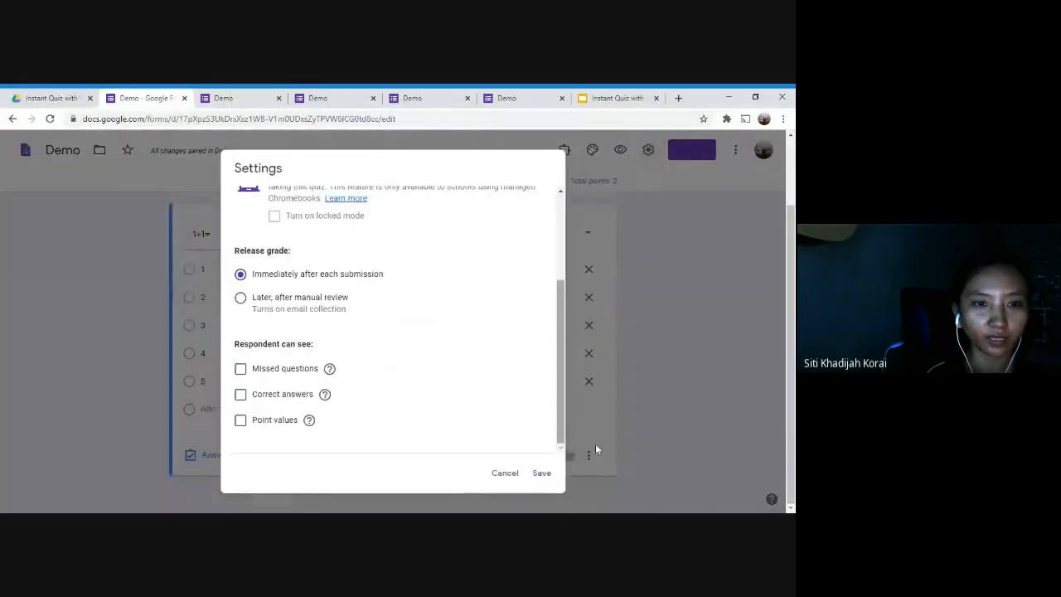
{"action": "left_click", "coordinate": [541, 473]}
Submit a test response answering 5 to 1+1= and view how it was graded.
{"action": "left_click", "coordinate": [214, 96]}
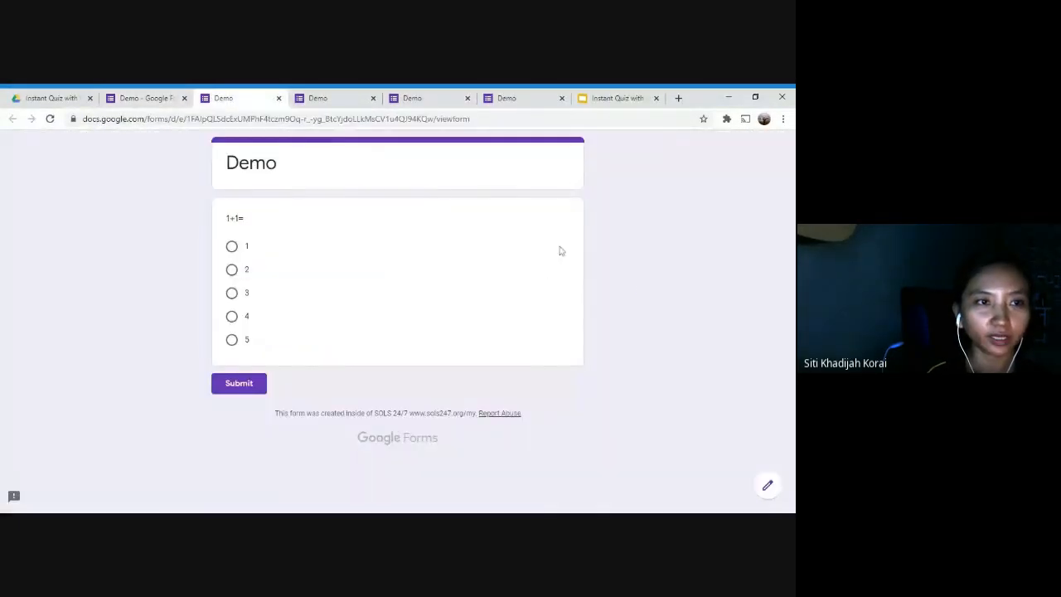
{"action": "key", "text": "F11"}
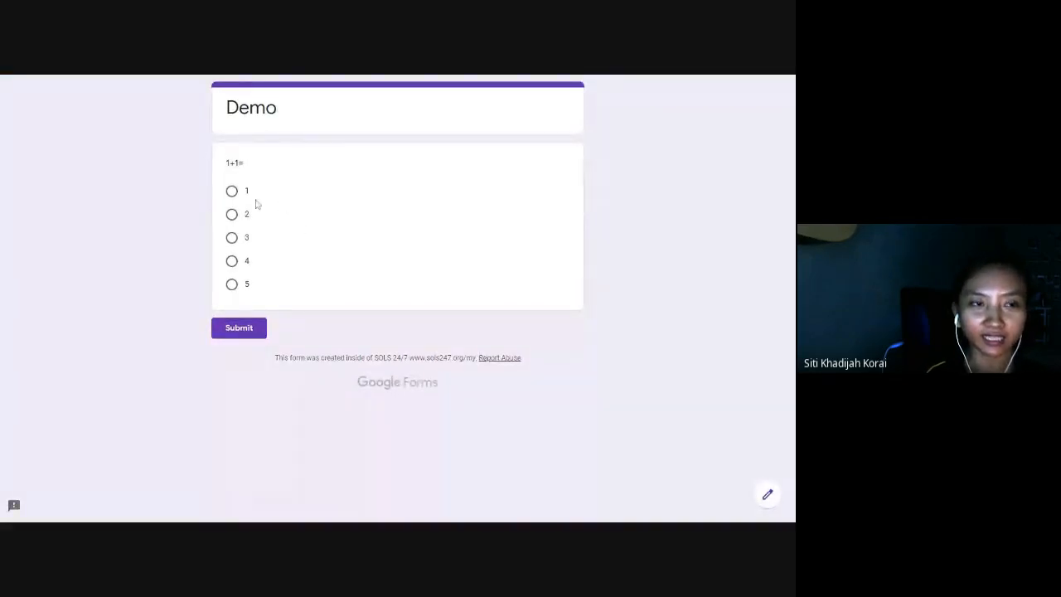
{"action": "left_click", "coordinate": [233, 285]}
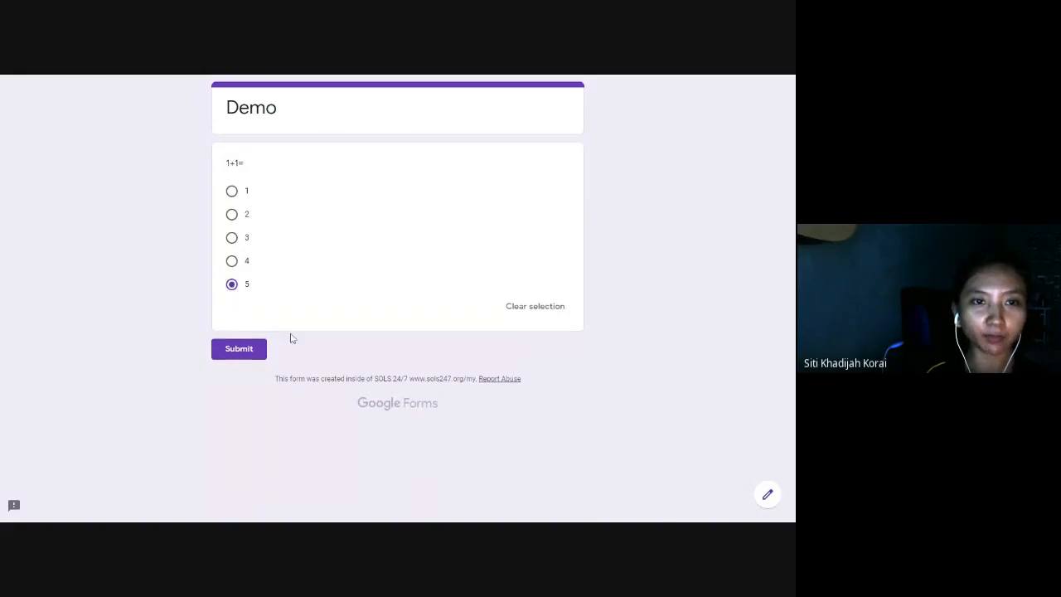
{"action": "left_click", "coordinate": [251, 350]}
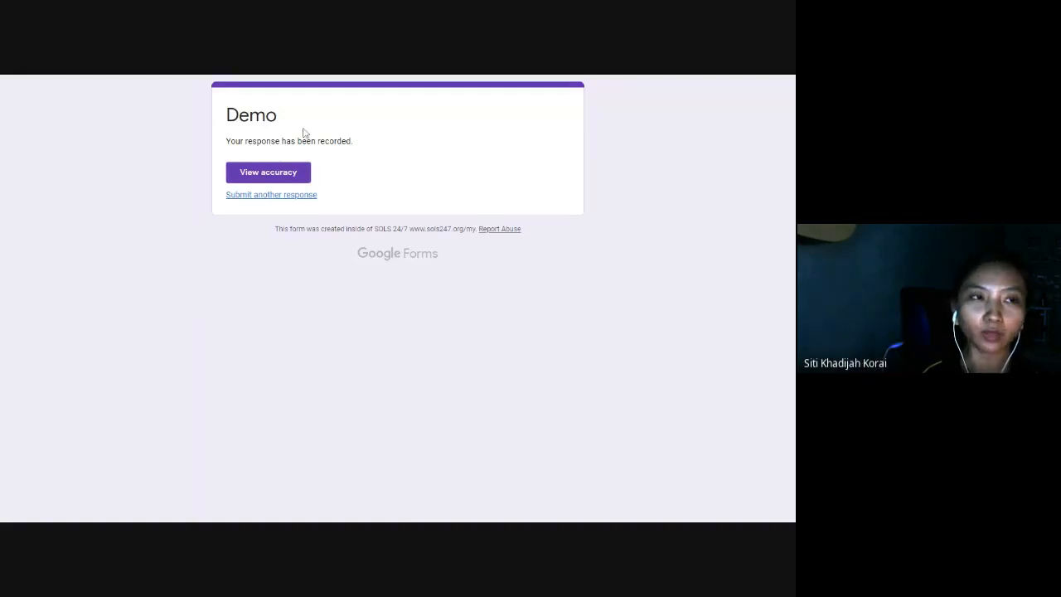
{"action": "left_click", "coordinate": [292, 174]}
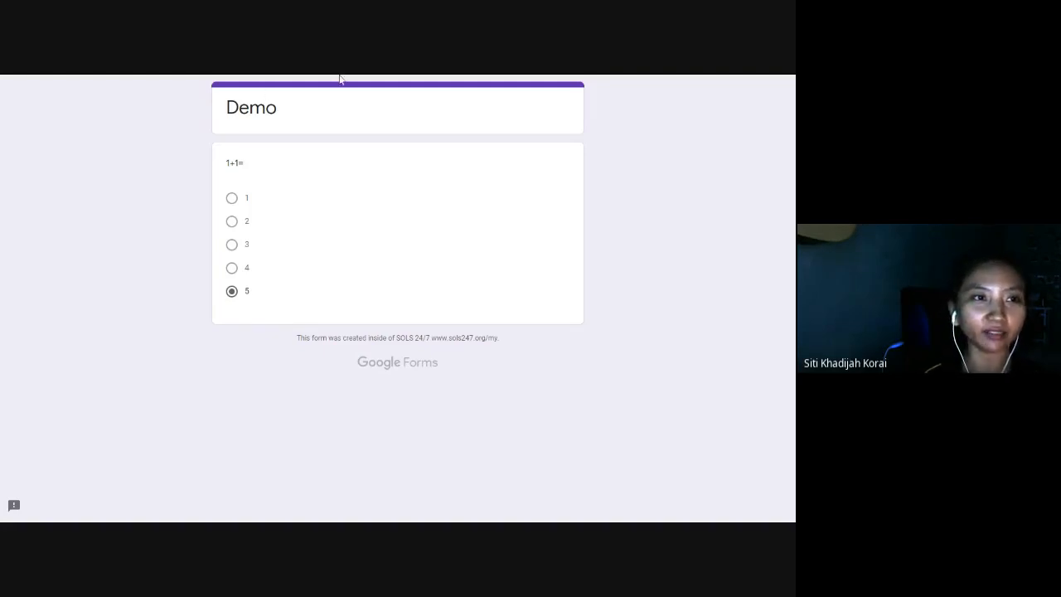
{"action": "key", "text": "F11"}
Tick Missed questions and compare the scored 0/2 response with 1+1= marked wrong.
{"action": "left_click", "coordinate": [141, 97]}
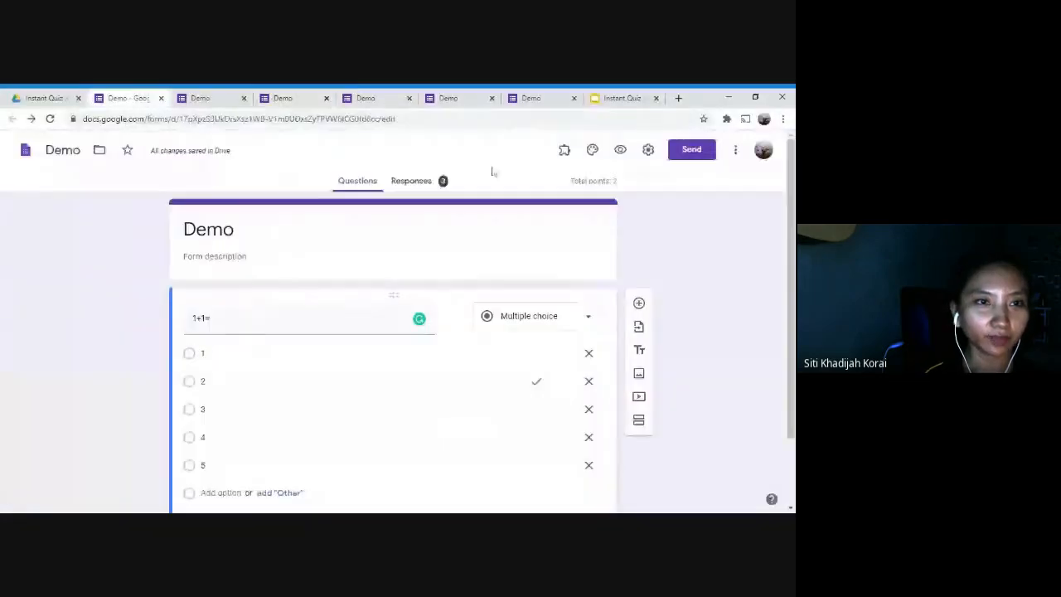
{"action": "left_click", "coordinate": [651, 147]}
{"action": "left_click", "coordinate": [488, 207]}
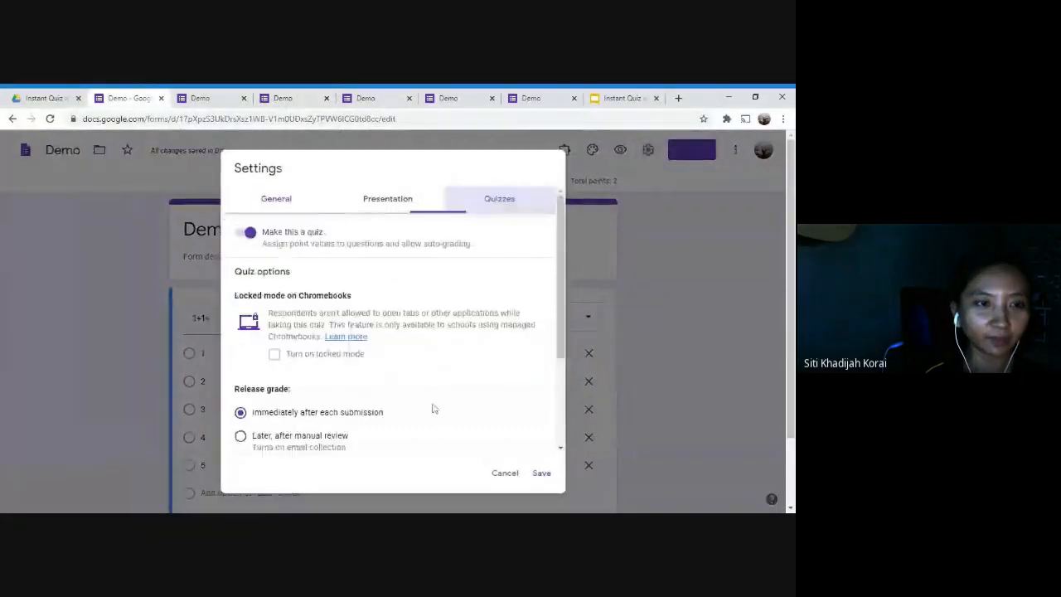
{"action": "scroll", "coordinate": [431, 407], "scroll_direction": "down", "scroll_amount": 3}
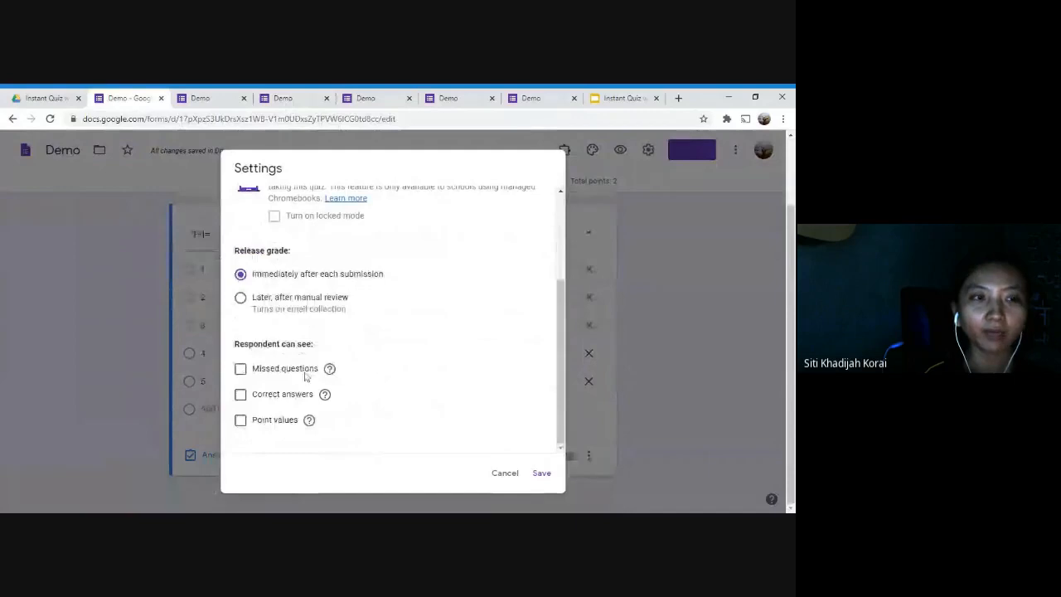
{"action": "left_click", "coordinate": [240, 368]}
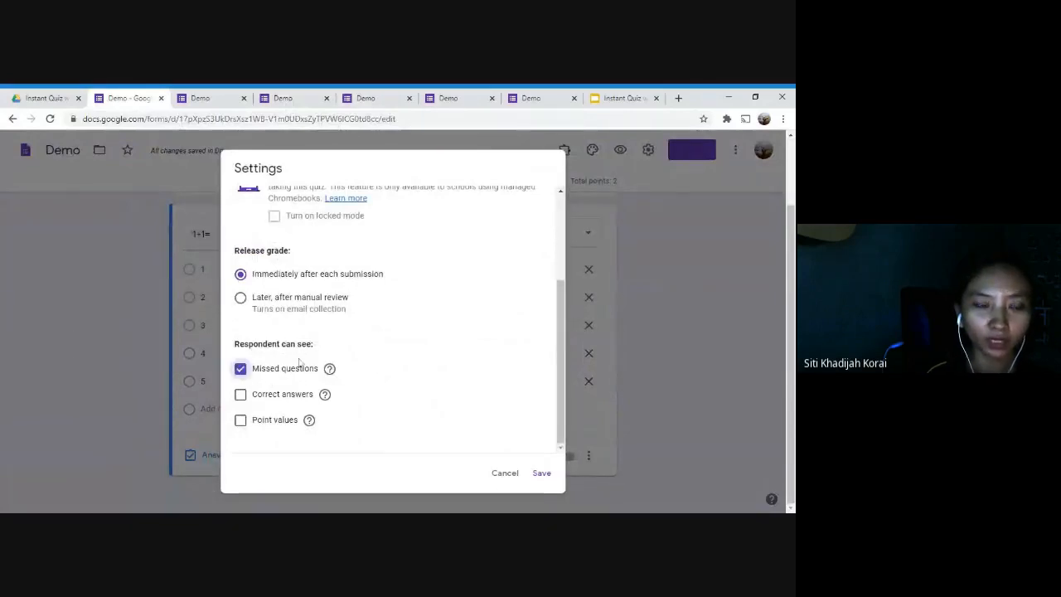
{"action": "left_click", "coordinate": [375, 96]}
{"action": "left_click", "coordinate": [316, 97]}
{"action": "left_click", "coordinate": [452, 97]}
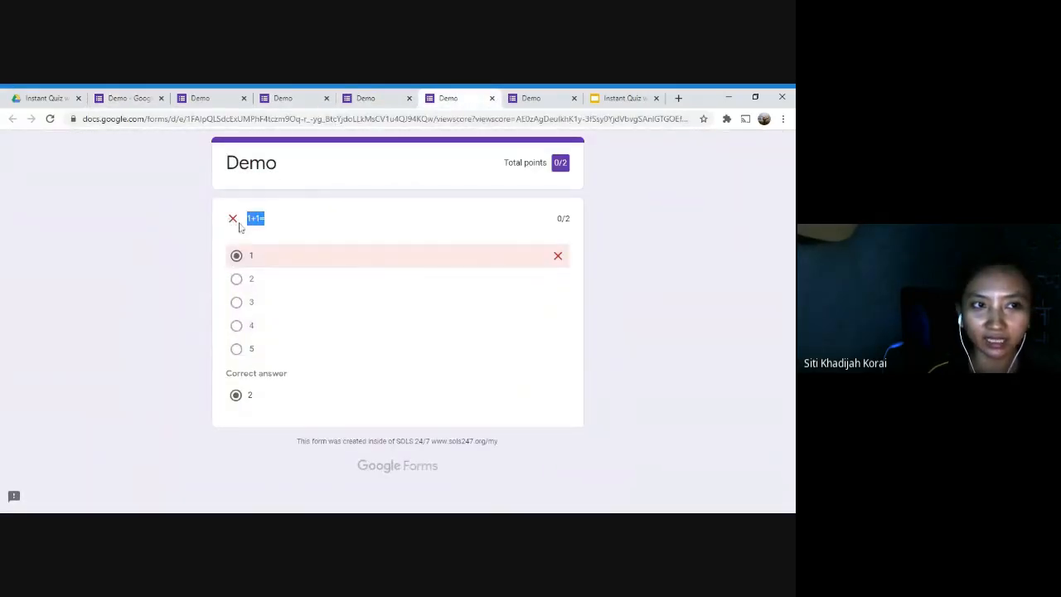
{"action": "left_click", "coordinate": [267, 222]}
{"action": "left_click_drag", "start_coordinate": [231, 226], "coordinate": [237, 219]}
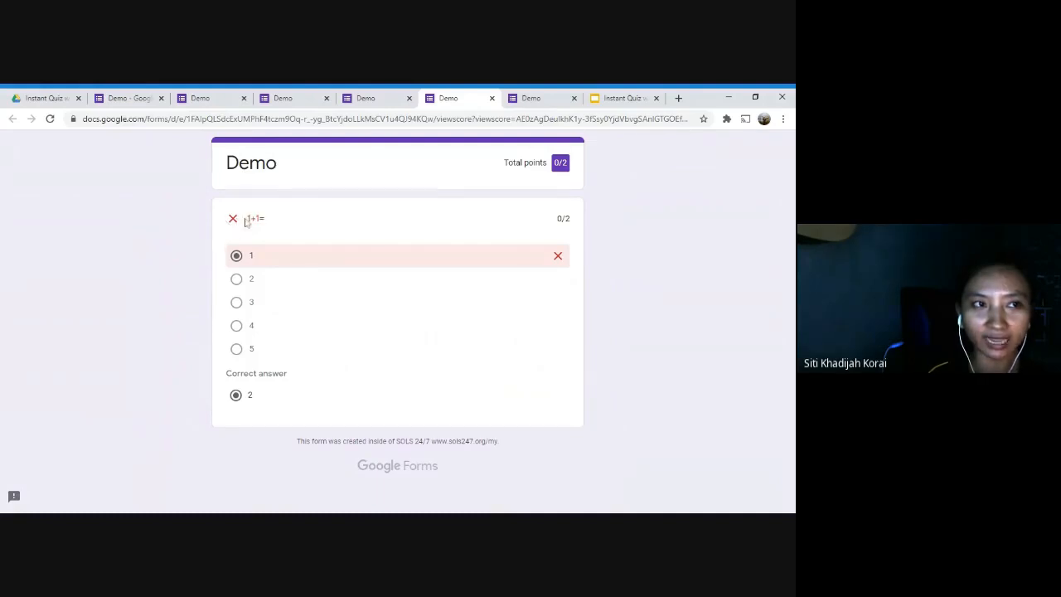
{"action": "key", "text": "ctrl+2"}
Tick Correct answers and Point values, comparing the scored response and the form with 5 chosen.
{"action": "left_click", "coordinate": [241, 394]}
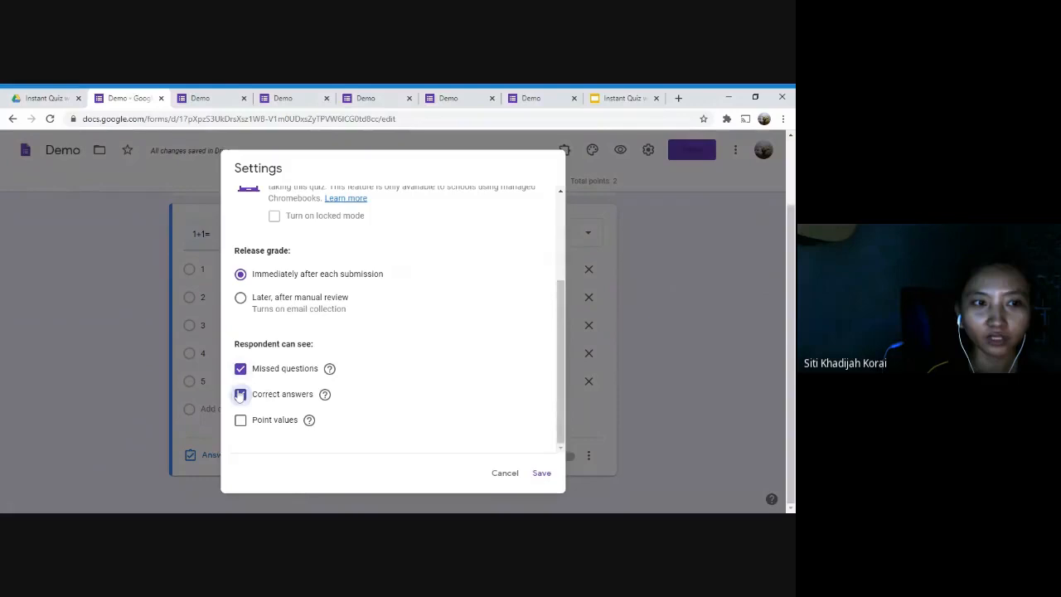
{"action": "left_click", "coordinate": [444, 98]}
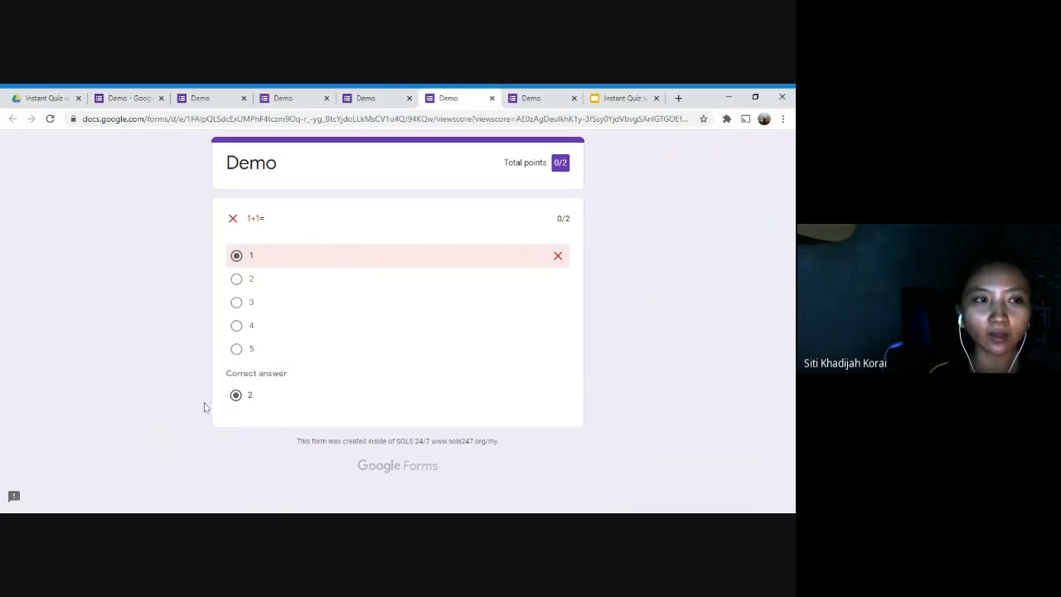
{"action": "key", "text": "ctrl+2"}
{"action": "left_click", "coordinate": [268, 426]}
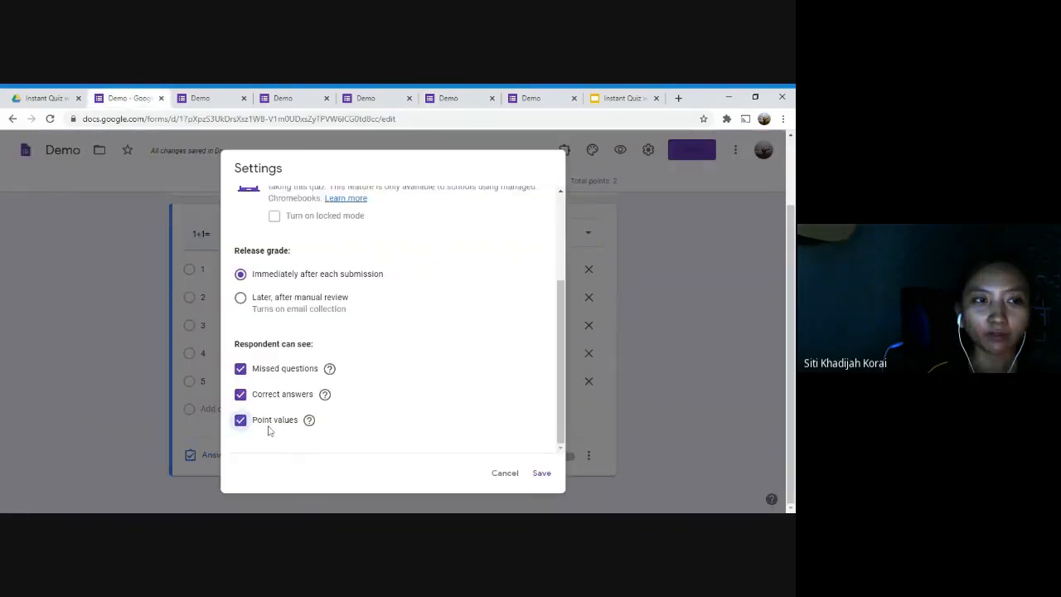
{"action": "key", "text": "ctrl+4"}
{"action": "left_click", "coordinate": [368, 98]}
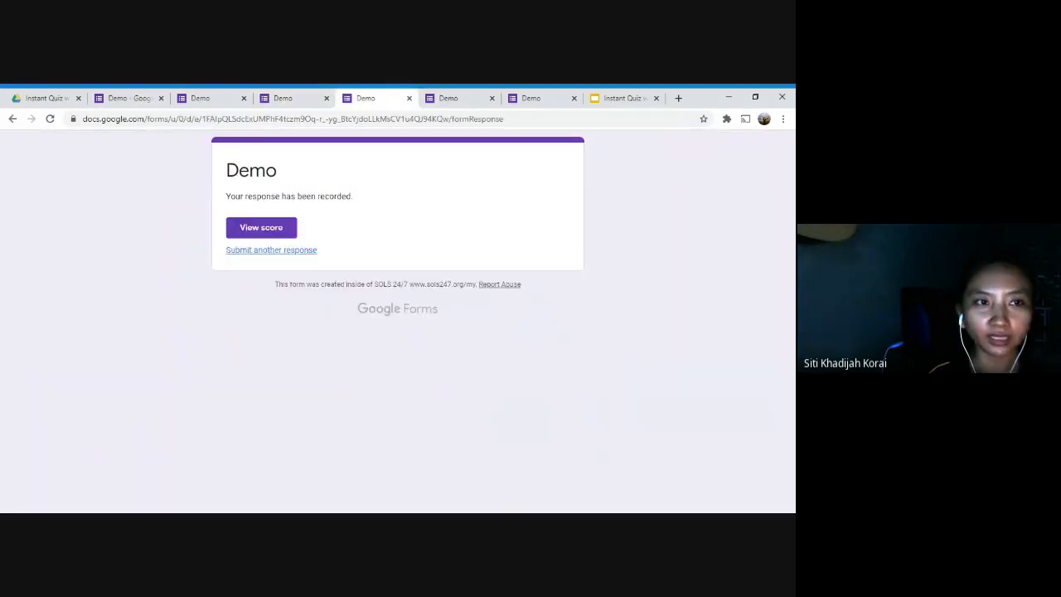
{"action": "left_click", "coordinate": [455, 96]}
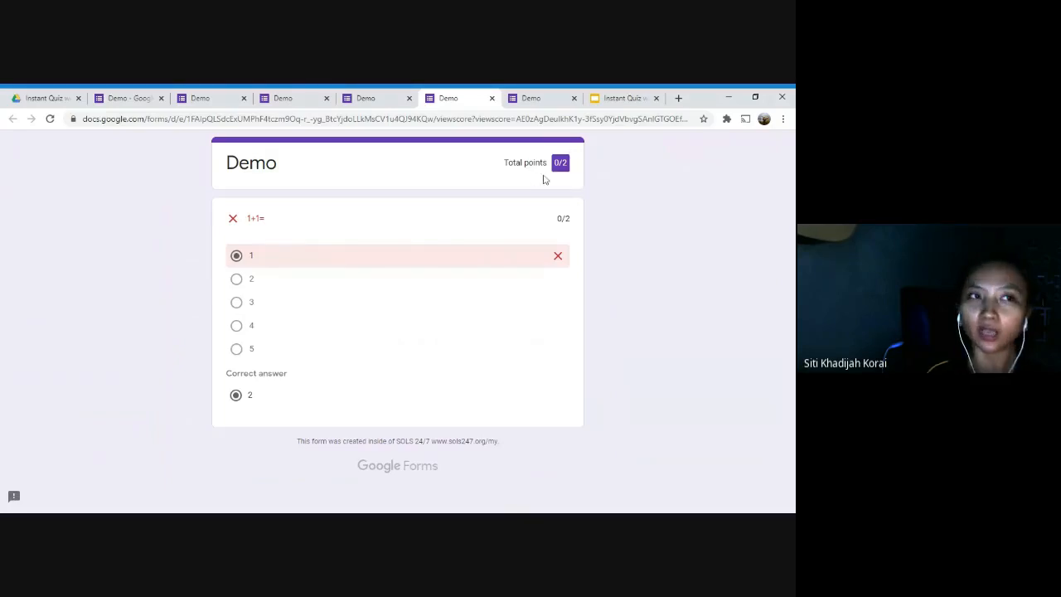
{"action": "key", "text": "ctrl+3"}
{"action": "left_click", "coordinate": [301, 93]}
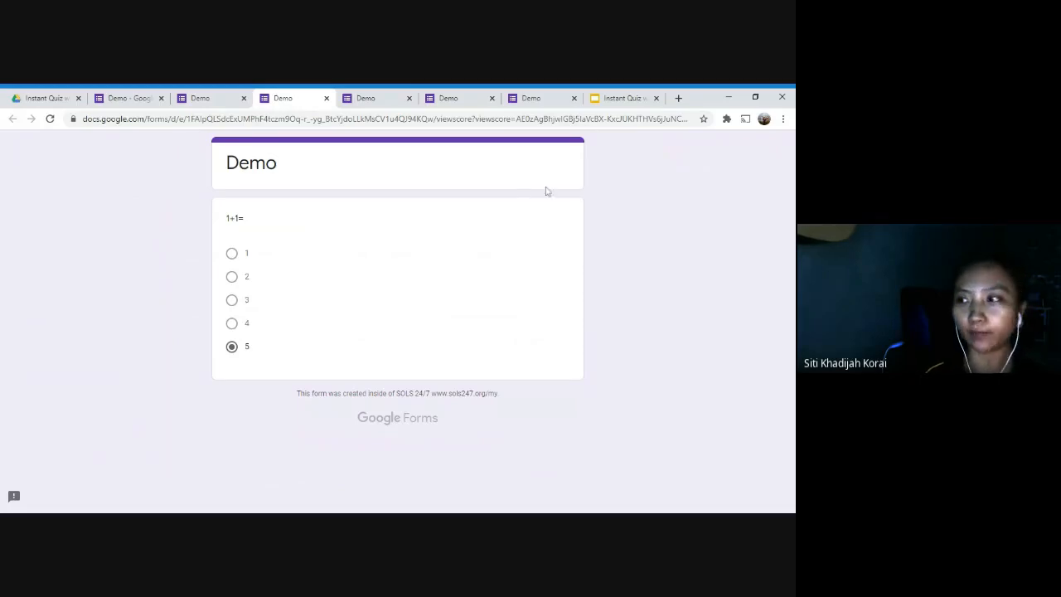
Close the quiz settings without saving and make the Demo editor full-screen.
{"action": "left_click", "coordinate": [193, 96]}
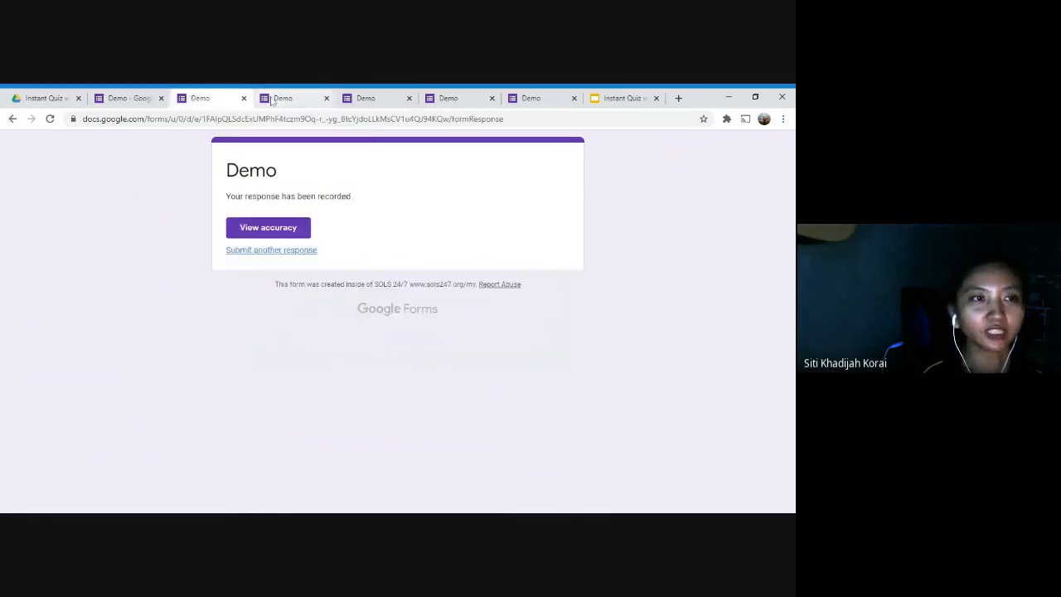
{"action": "left_click", "coordinate": [125, 96]}
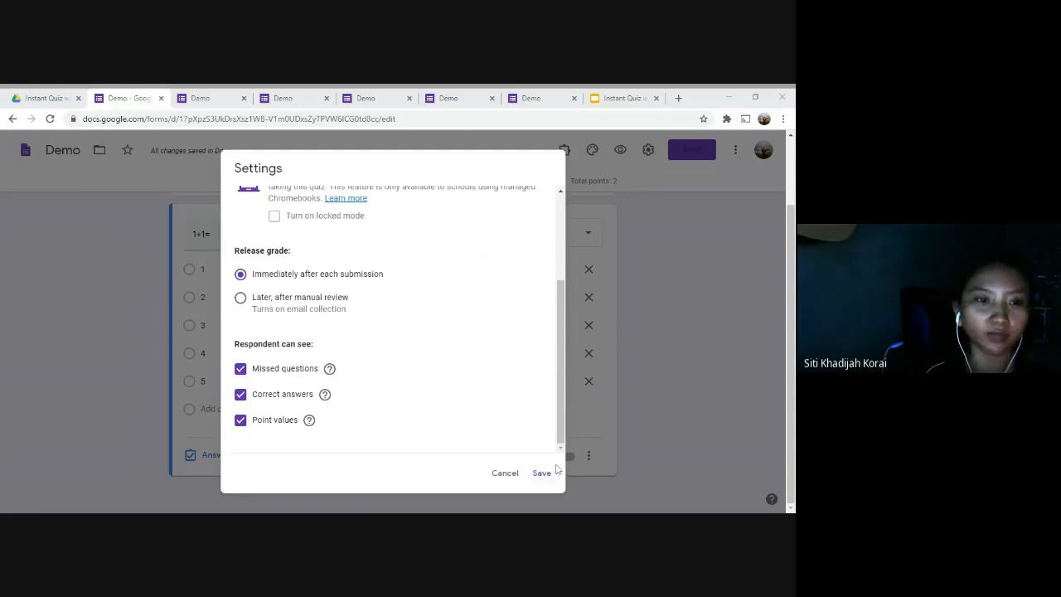
{"action": "left_click", "coordinate": [497, 473]}
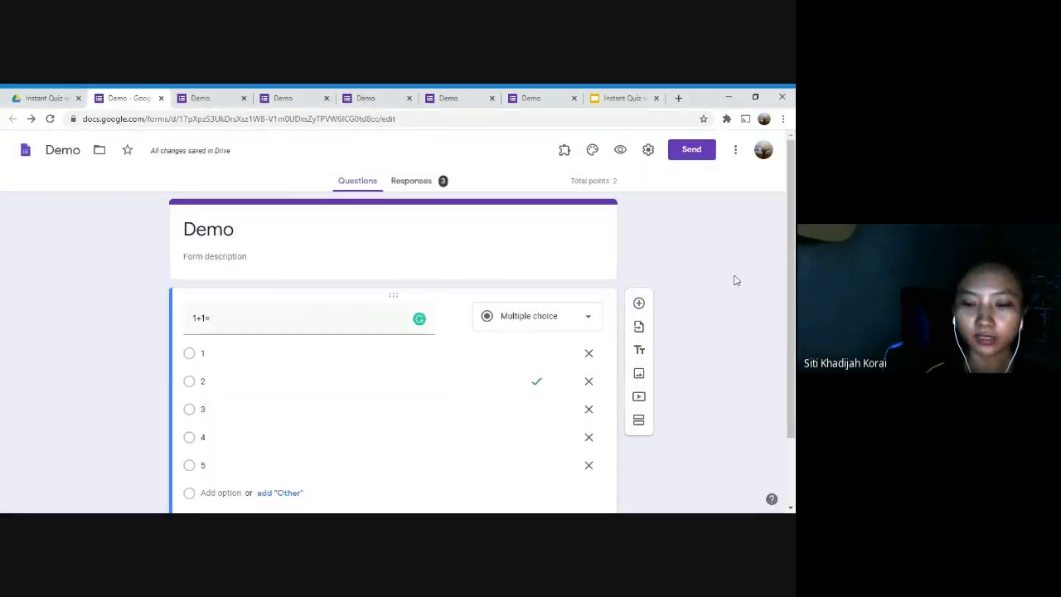
{"action": "key", "text": "F11"}
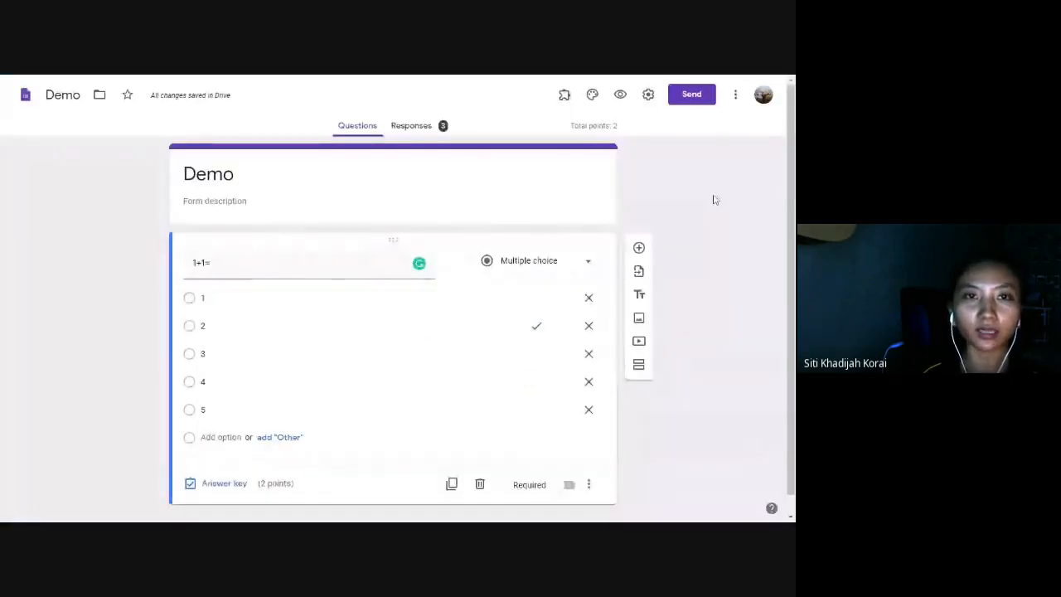
Open the Quizzes settings and toggle Make this a quiz off and back on.
{"action": "left_click", "coordinate": [648, 96]}
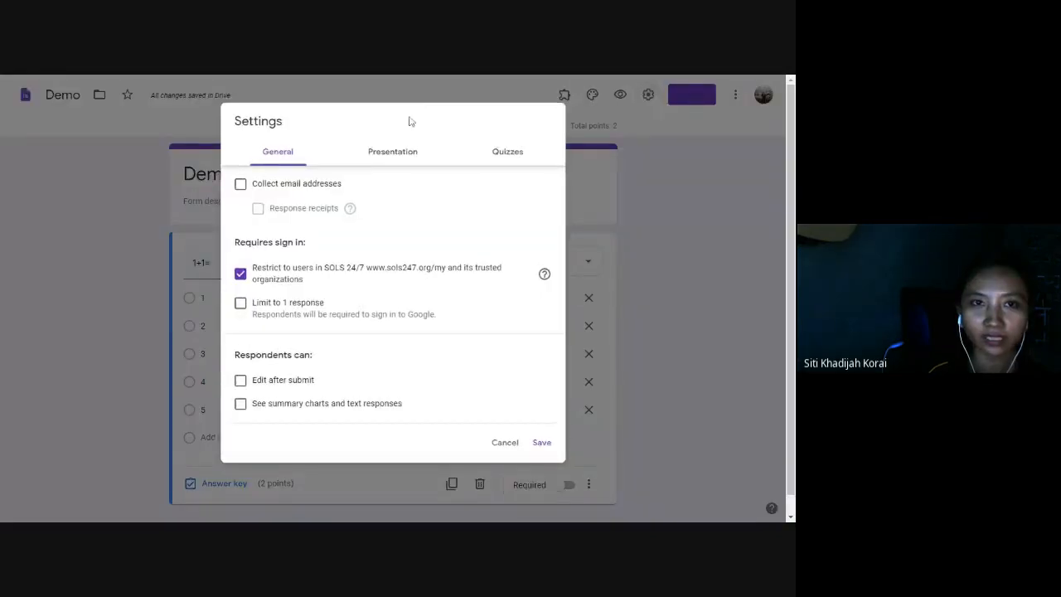
{"action": "left_click", "coordinate": [644, 195]}
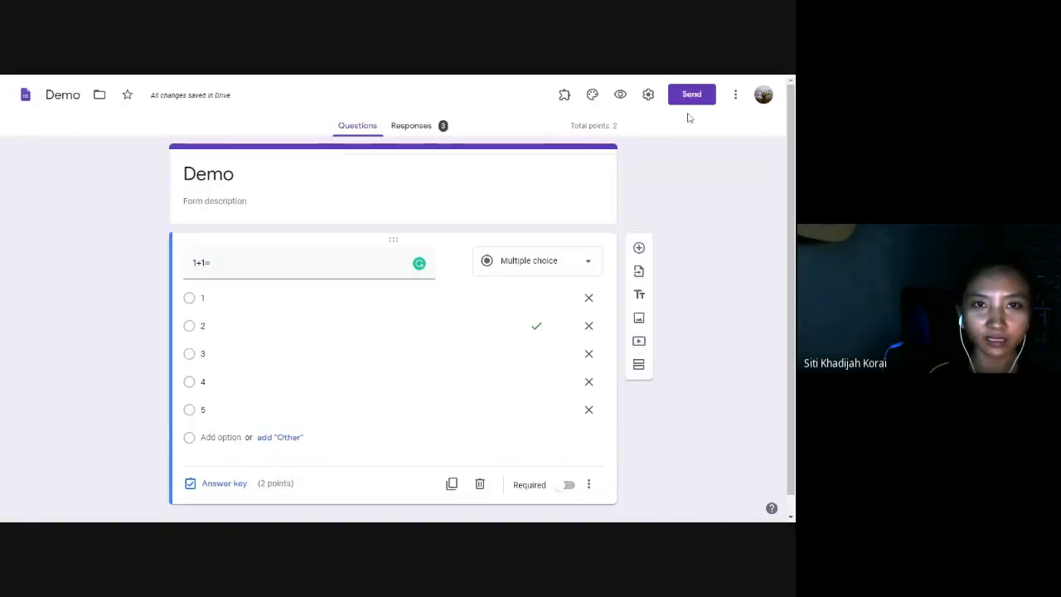
{"action": "left_click", "coordinate": [648, 96]}
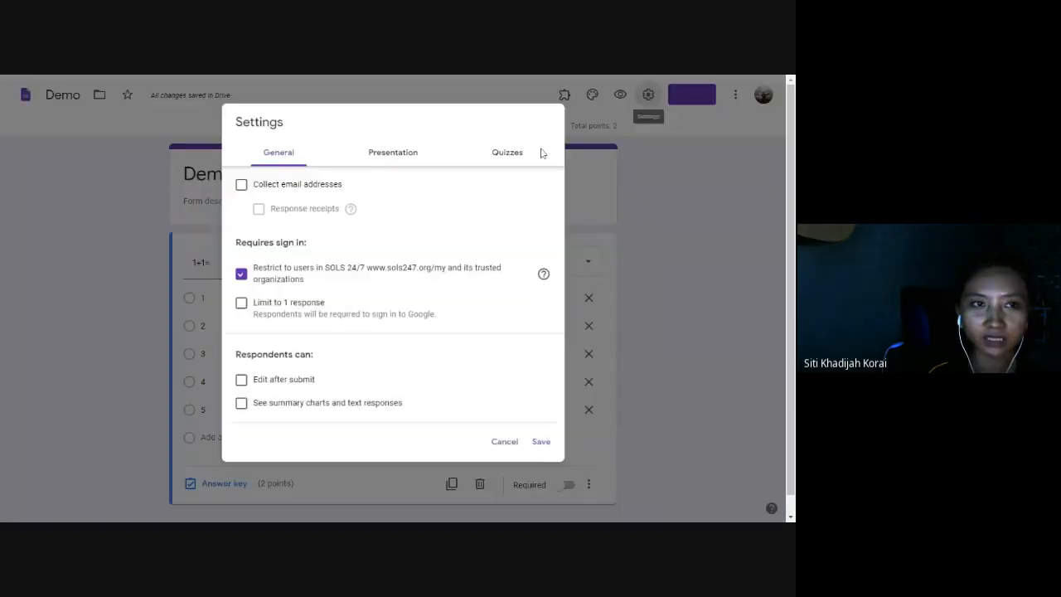
{"action": "left_click", "coordinate": [503, 145]}
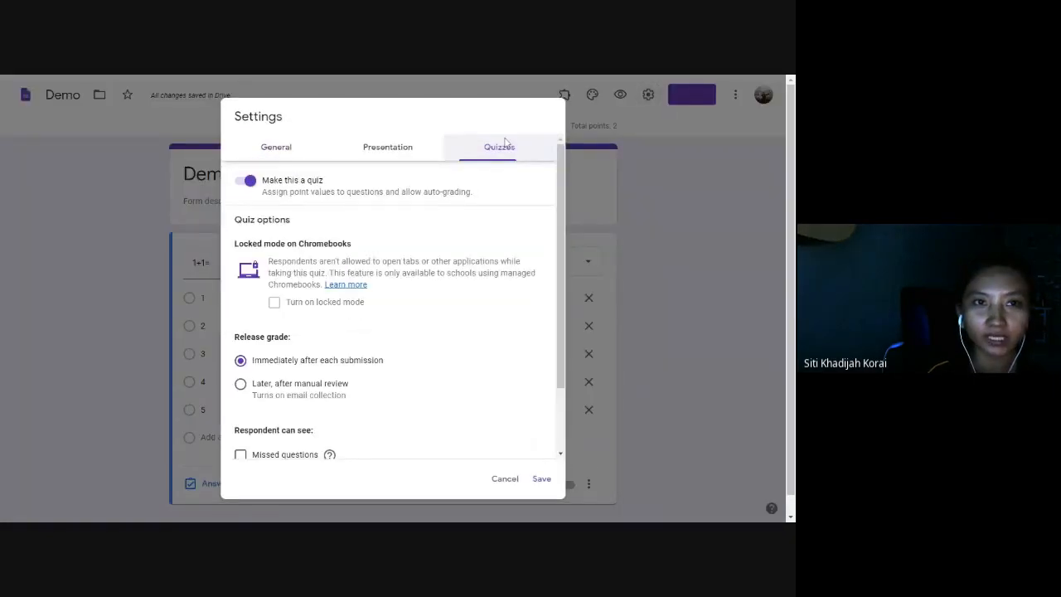
{"action": "left_click", "coordinate": [245, 180]}
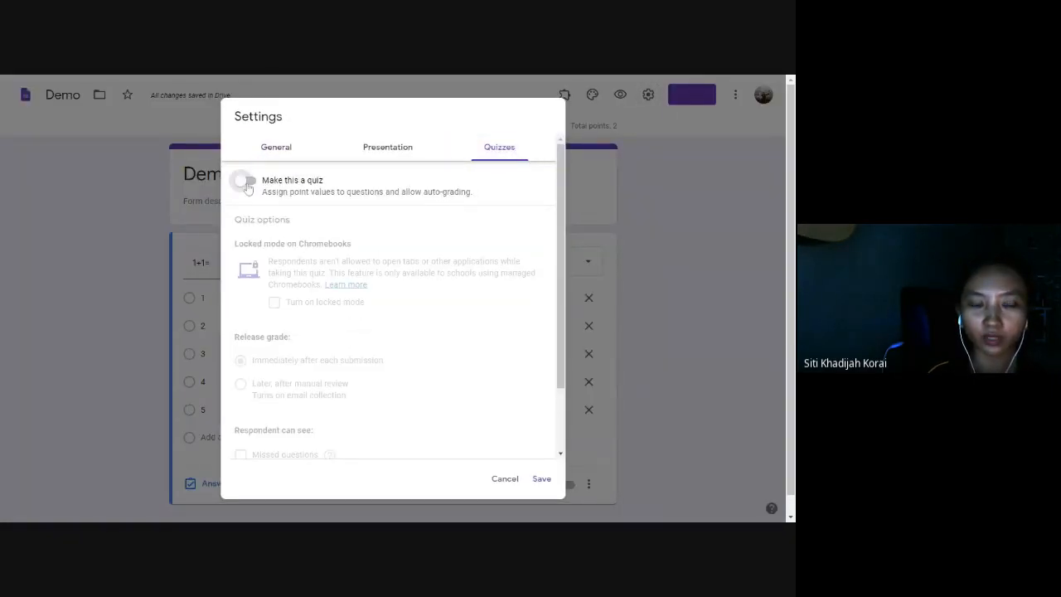
{"action": "left_click", "coordinate": [247, 181]}
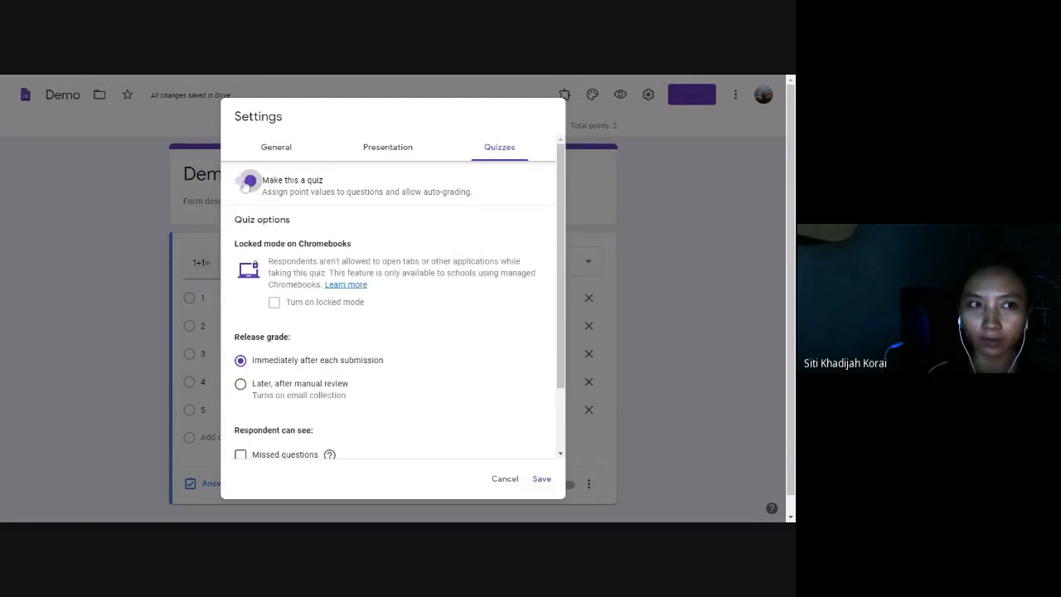
{"action": "left_click", "coordinate": [251, 182]}
{"action": "left_click", "coordinate": [250, 182]}
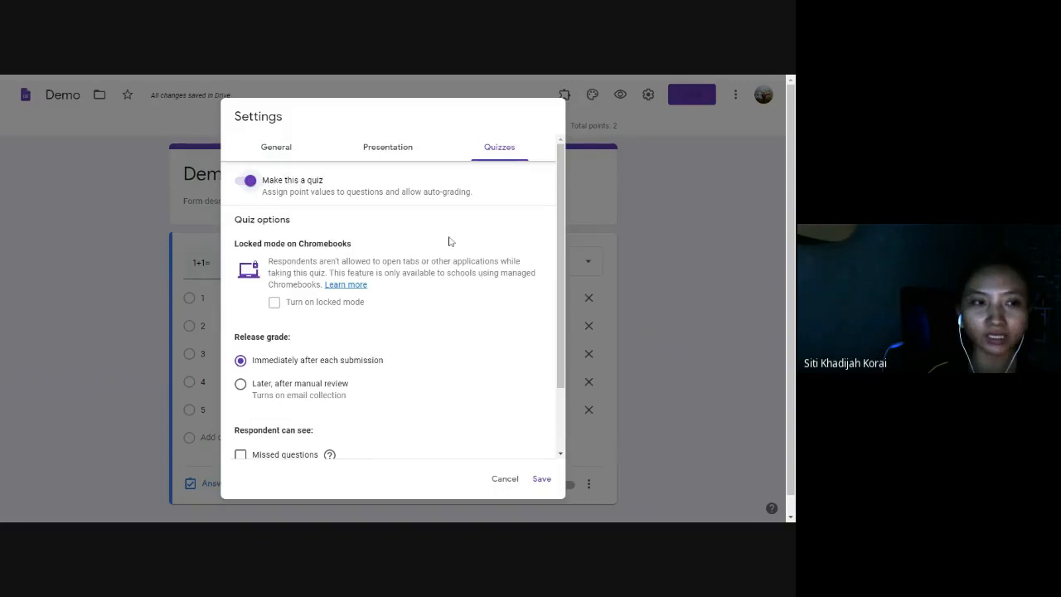
{"action": "scroll", "coordinate": [450, 240], "scroll_direction": "down", "scroll_amount": 2}
Tick Missed questions, Correct answers and Point values, then save the settings.
{"action": "left_click", "coordinate": [241, 374]}
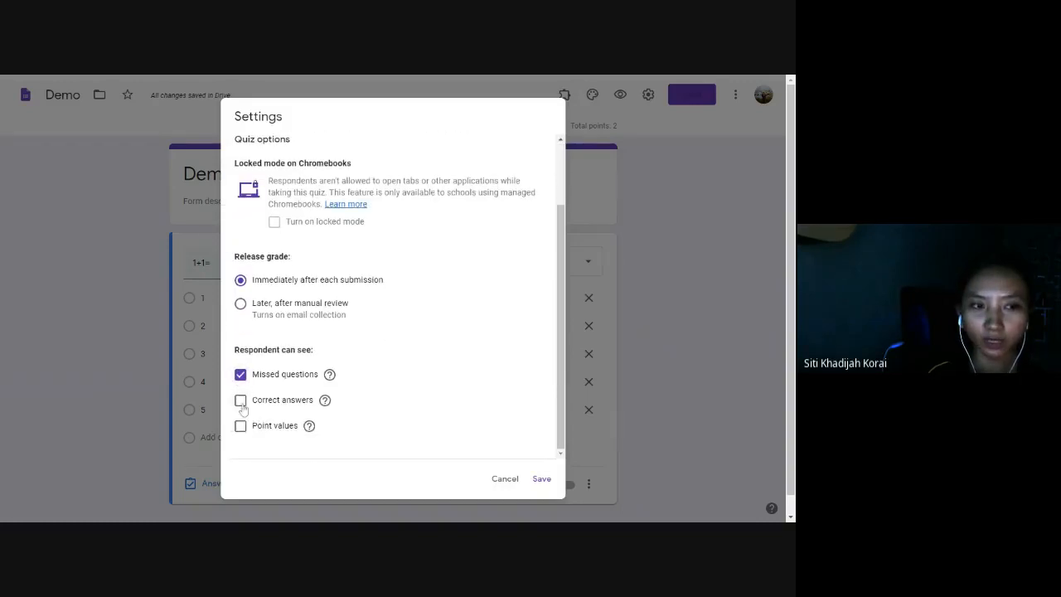
{"action": "left_click", "coordinate": [240, 400]}
{"action": "left_click", "coordinate": [241, 425]}
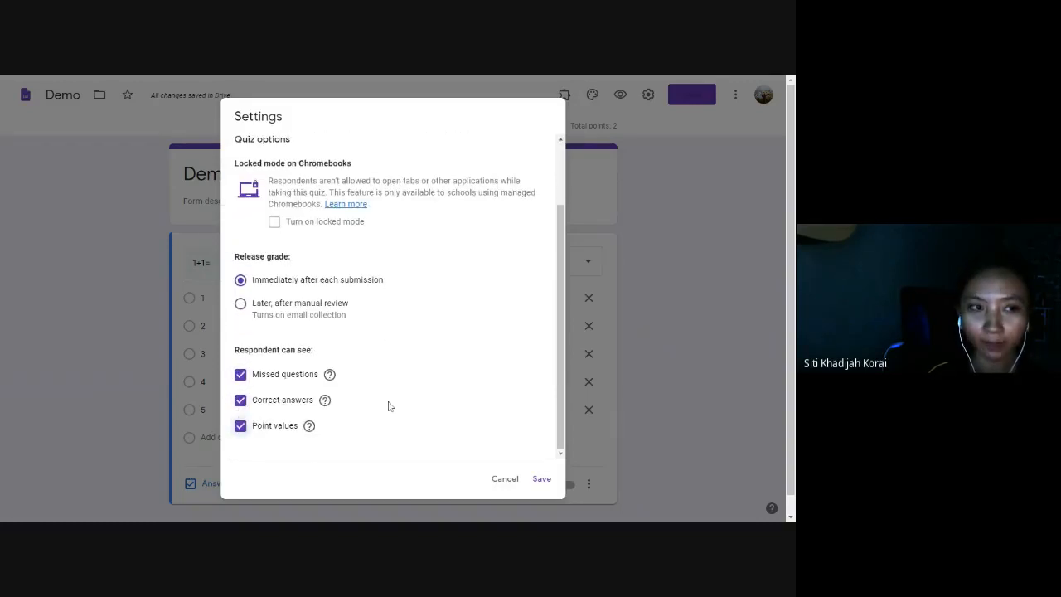
{"action": "scroll", "coordinate": [410, 399], "scroll_direction": "up", "scroll_amount": 2}
{"action": "scroll", "coordinate": [411, 398], "scroll_direction": "down", "scroll_amount": 2}
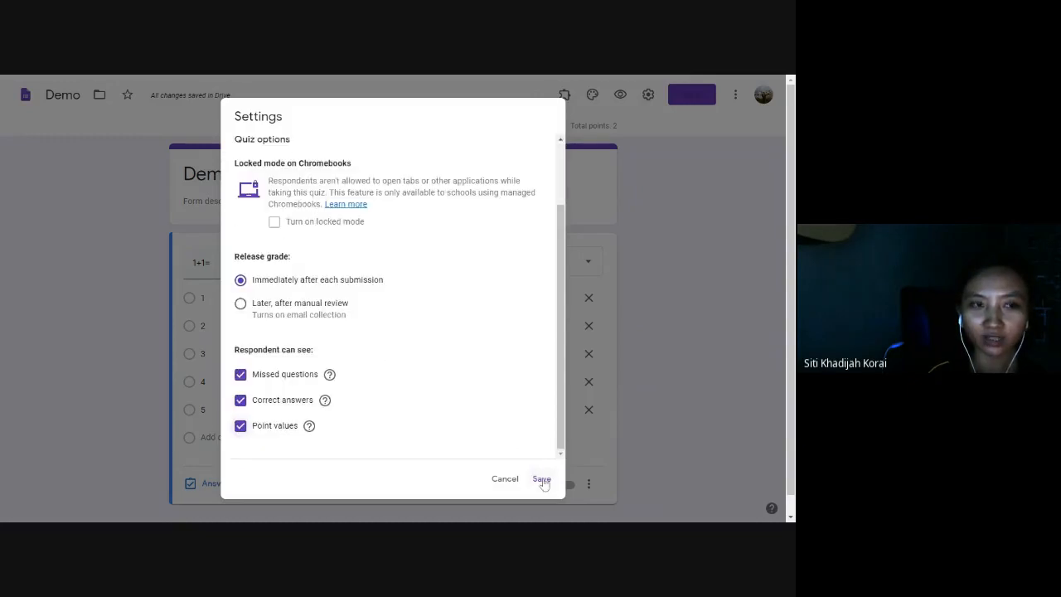
{"action": "left_click", "coordinate": [541, 481]}
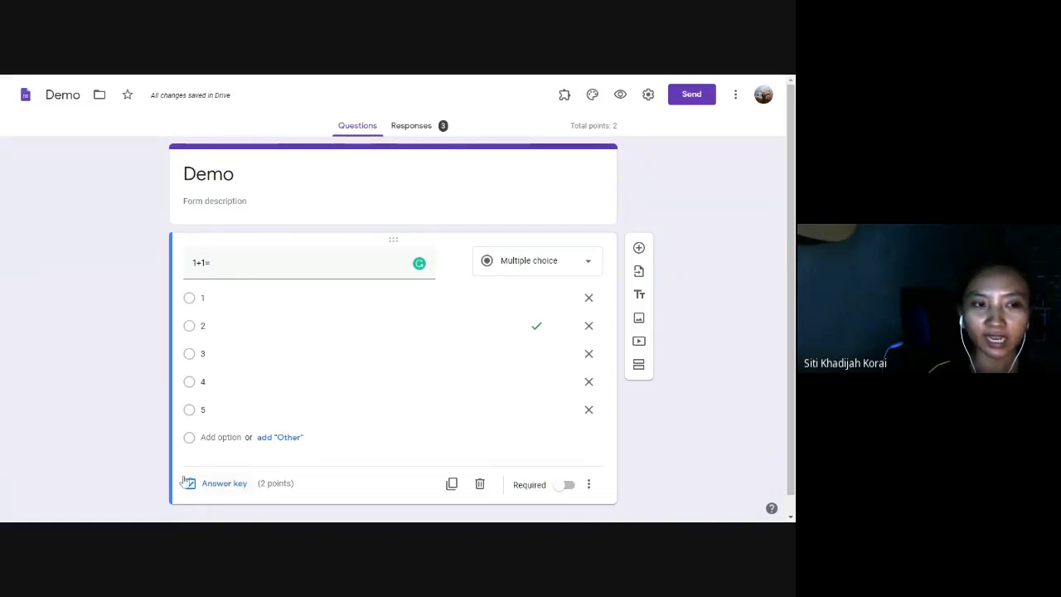
Change the 1+1= question's point value from 2 to 5 in its answer key.
{"action": "left_click", "coordinate": [228, 484]}
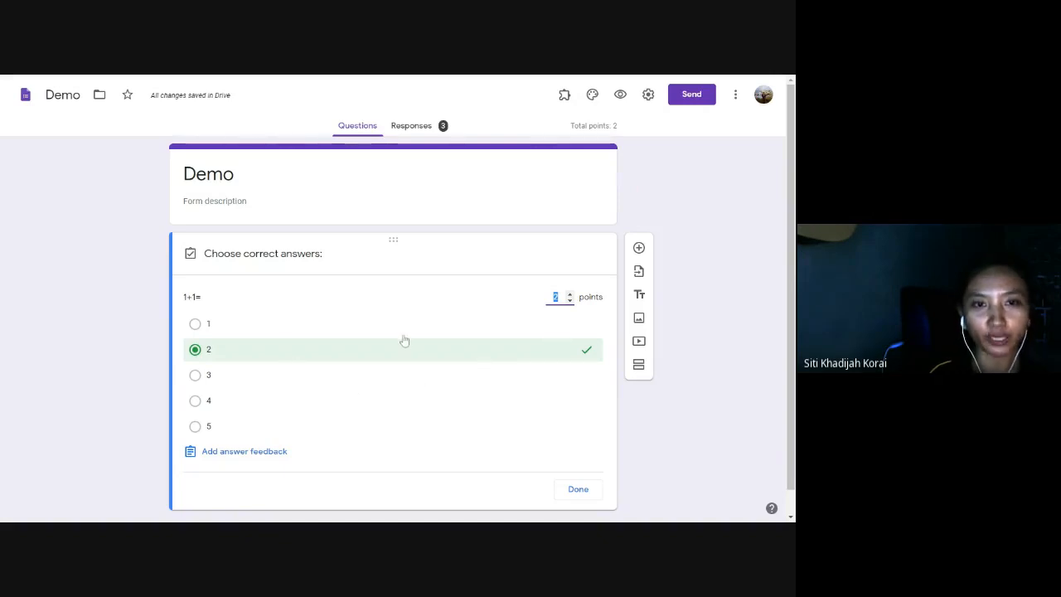
{"action": "type", "text": "2"}
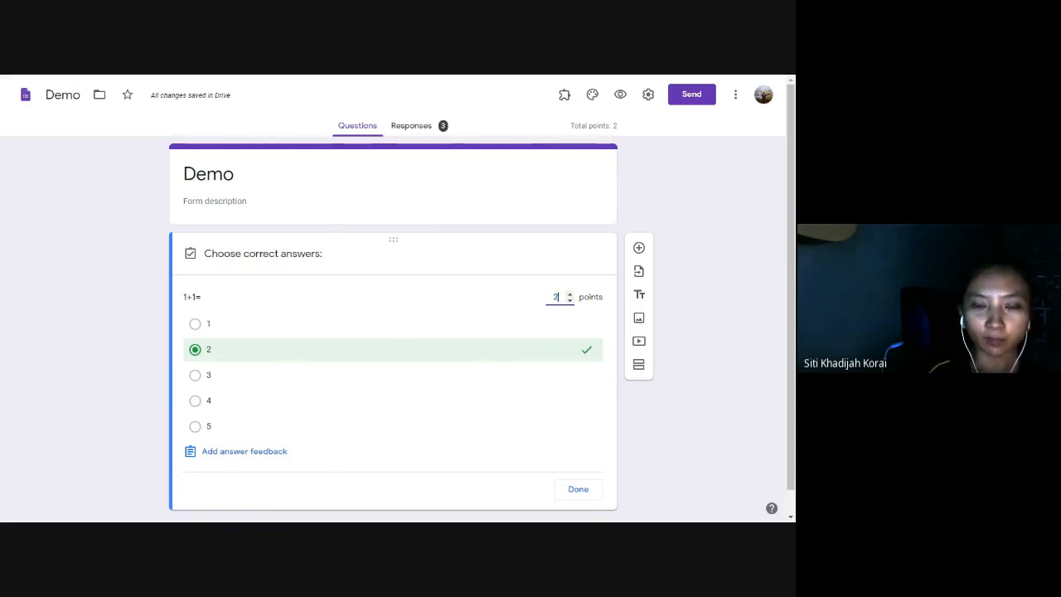
{"action": "key", "text": "BackSpace"}
{"action": "type", "text": "5"}
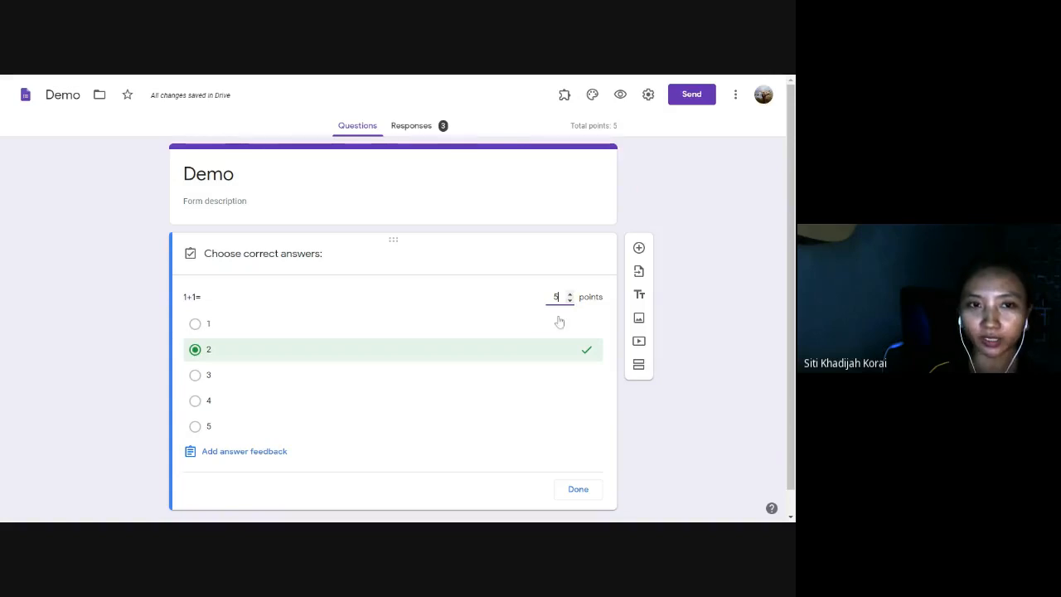
Try marking options 3, 4 and 5 correct, then leave 2 as the only correct answer.
{"action": "left_click", "coordinate": [195, 375]}
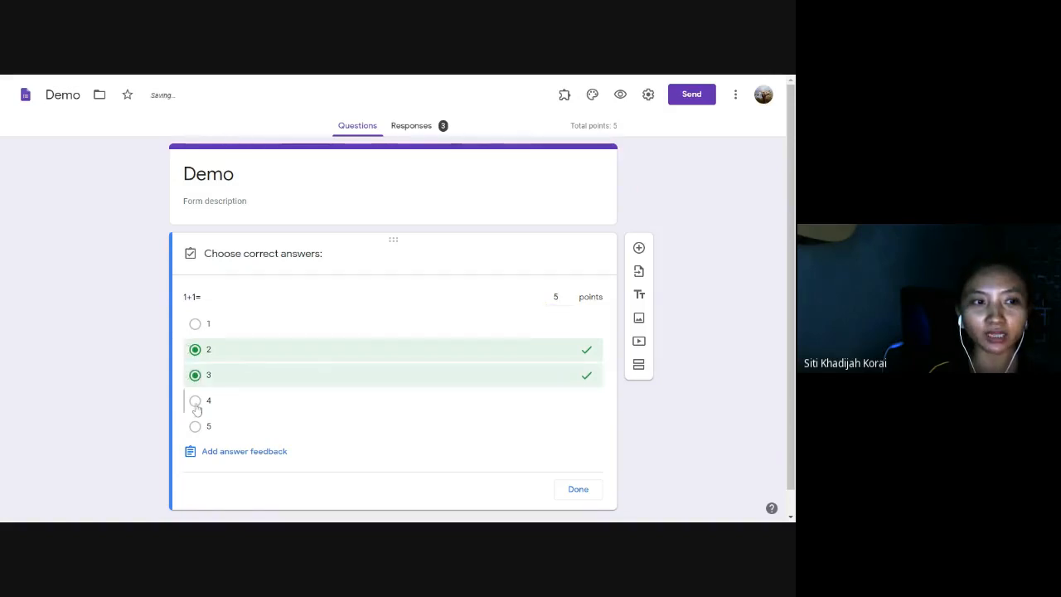
{"action": "left_click", "coordinate": [195, 400]}
{"action": "left_click", "coordinate": [194, 426]}
{"action": "left_click", "coordinate": [195, 426]}
{"action": "left_click", "coordinate": [195, 400]}
{"action": "left_click", "coordinate": [194, 374]}
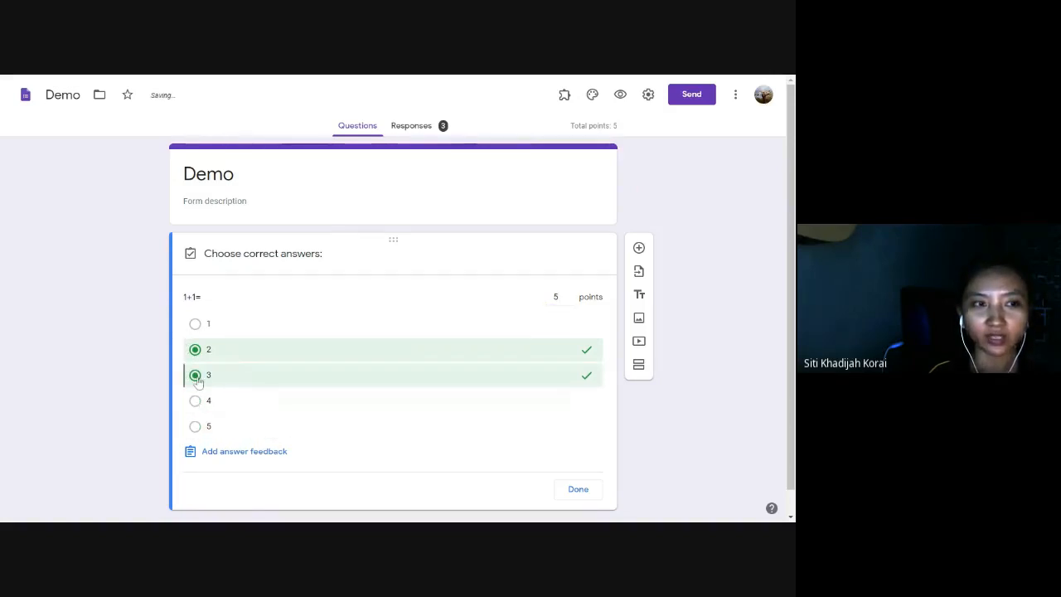
{"action": "left_click", "coordinate": [195, 349]}
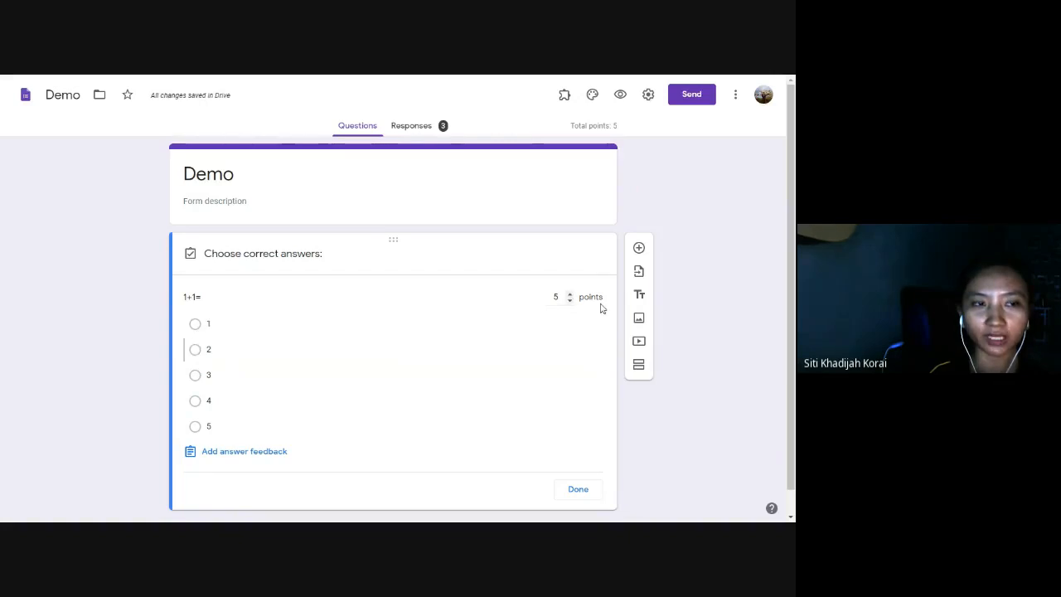
{"action": "left_click", "coordinate": [195, 350]}
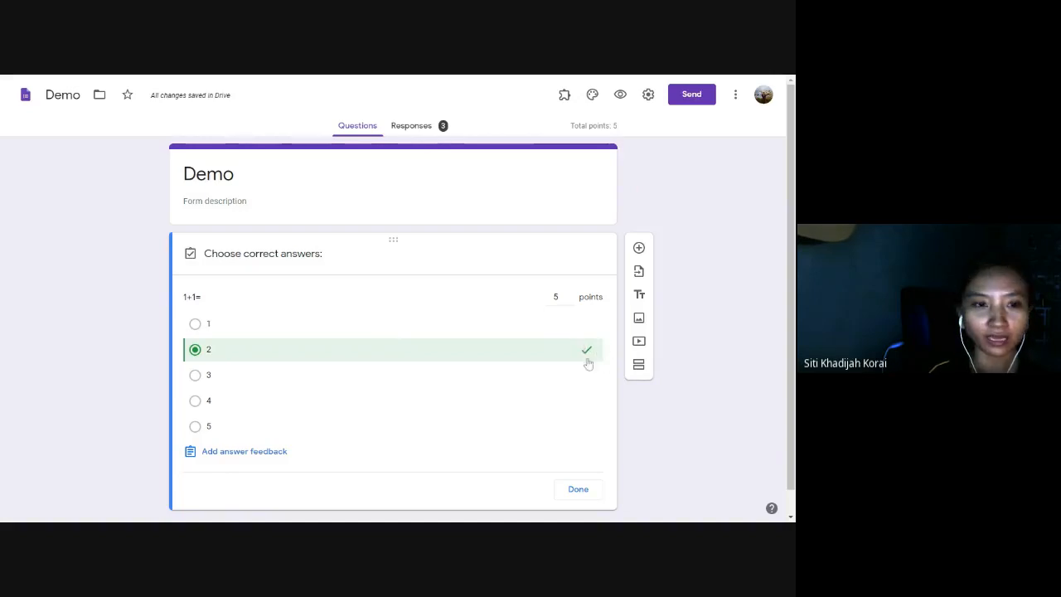
{"action": "left_click", "coordinate": [584, 493]}
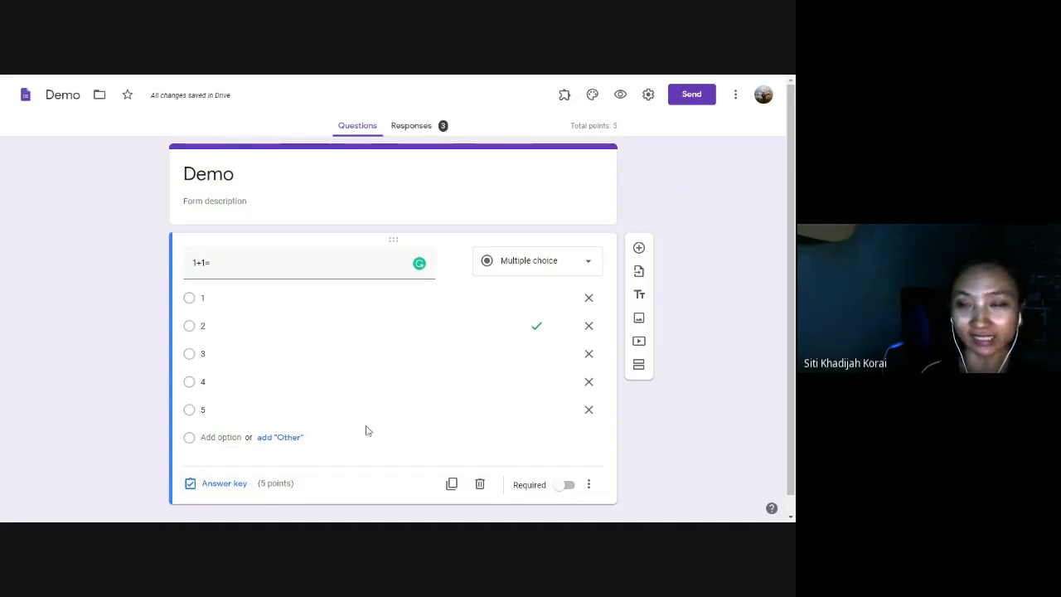
Present the Instant Quiz with Google Form deck from the beginning, full-screen, advancing to the title slide.
{"action": "left_click", "coordinate": [389, 123]}
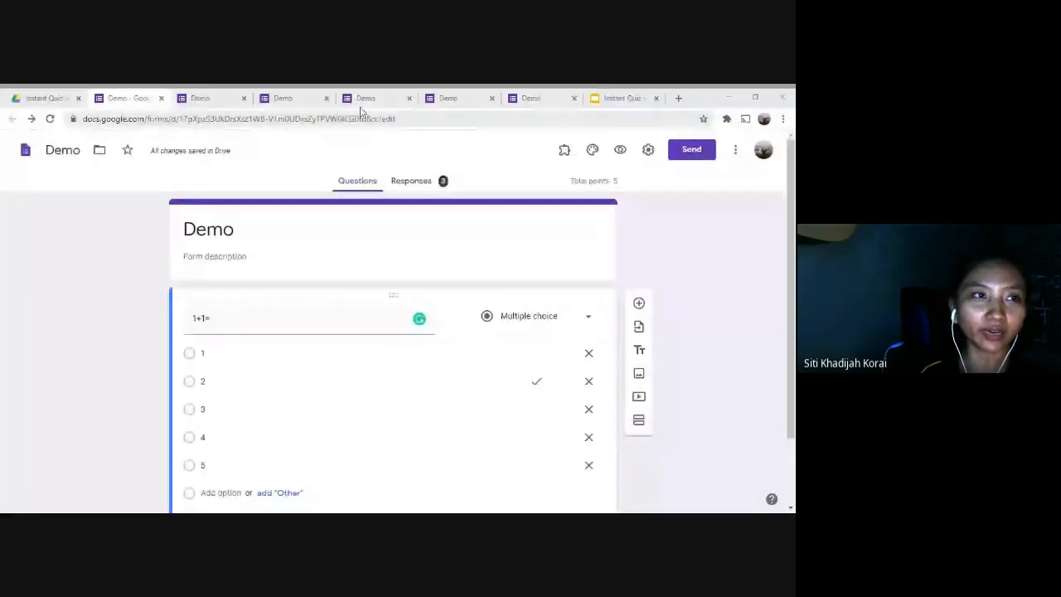
{"action": "left_click", "coordinate": [588, 97]}
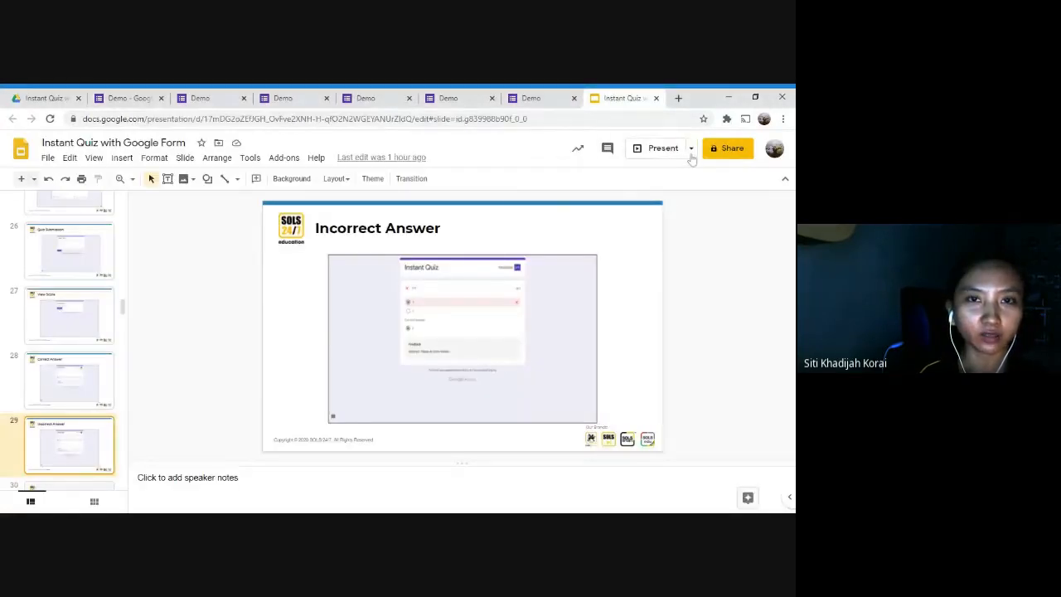
{"action": "left_click", "coordinate": [691, 150]}
{"action": "left_click", "coordinate": [683, 204]}
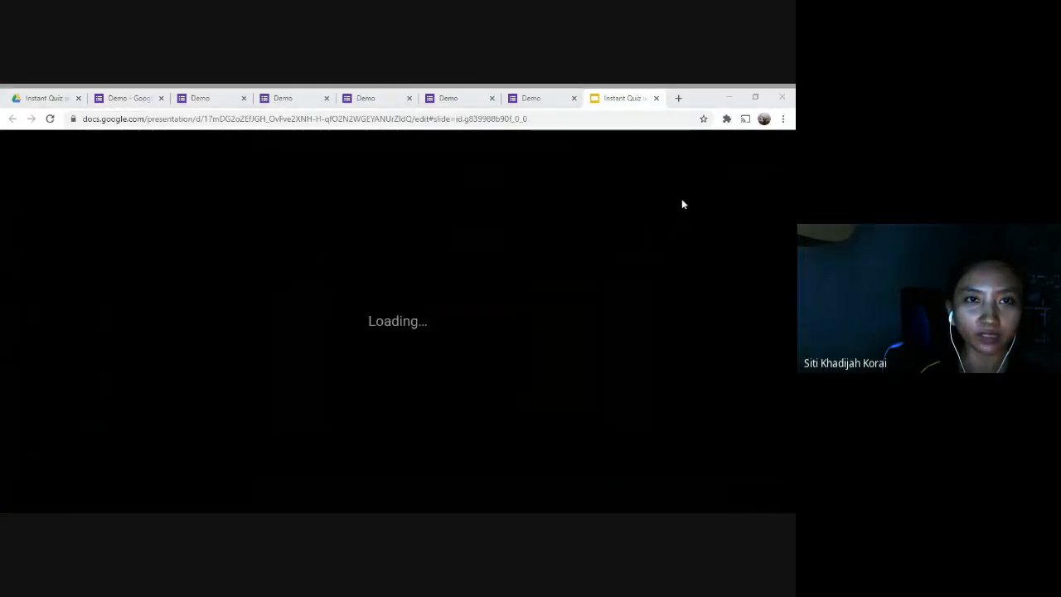
{"action": "mouse_move", "coordinate": [517, 443]}
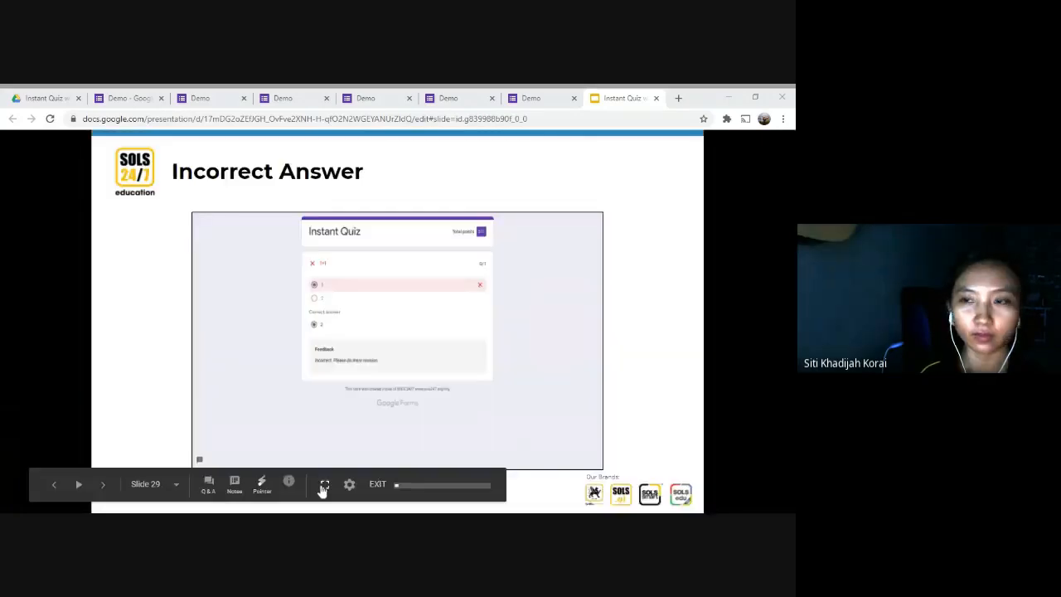
{"action": "left_click", "coordinate": [325, 486]}
{"action": "key", "text": "Right"}
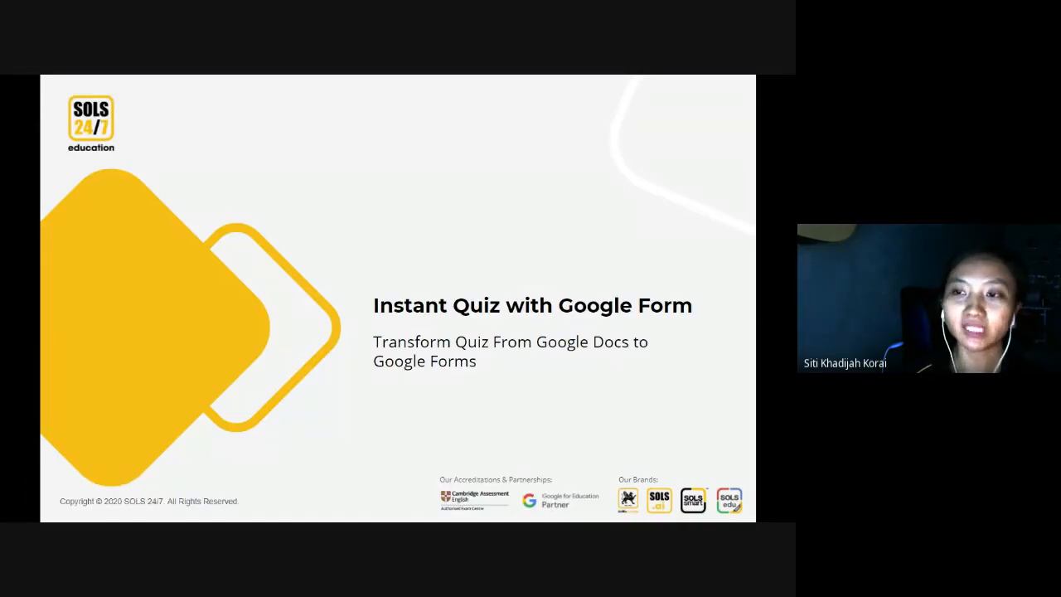
Advance the slideshow to the Google Docs quiz questions slide.
{"action": "key", "text": "Right"}
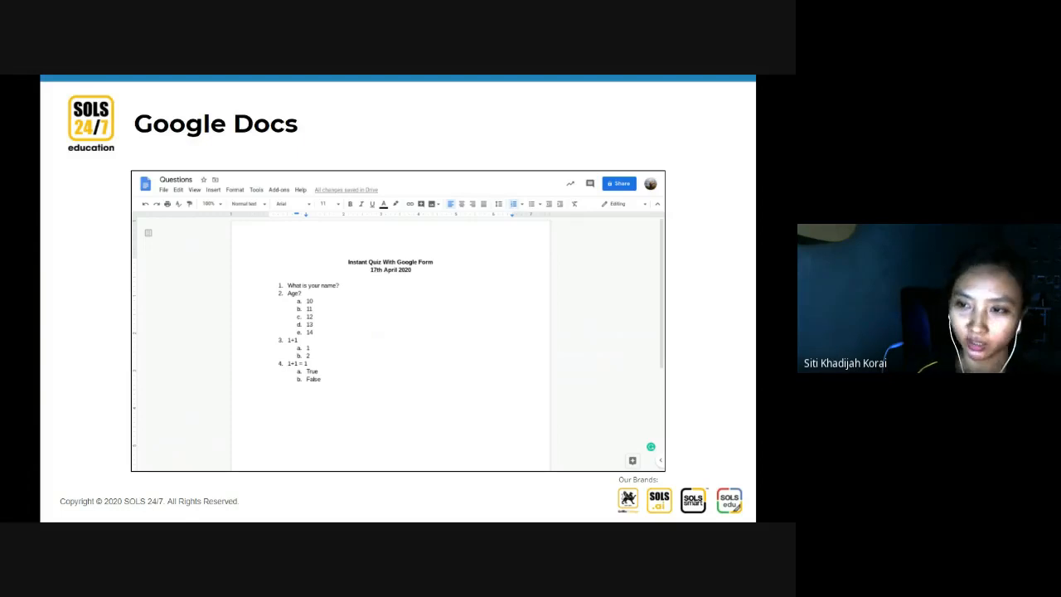
Advance through Get Add-Ons and Install Doc To Form to the Use Doc To Form Add-Ons slide.
{"action": "key", "text": "Right"}
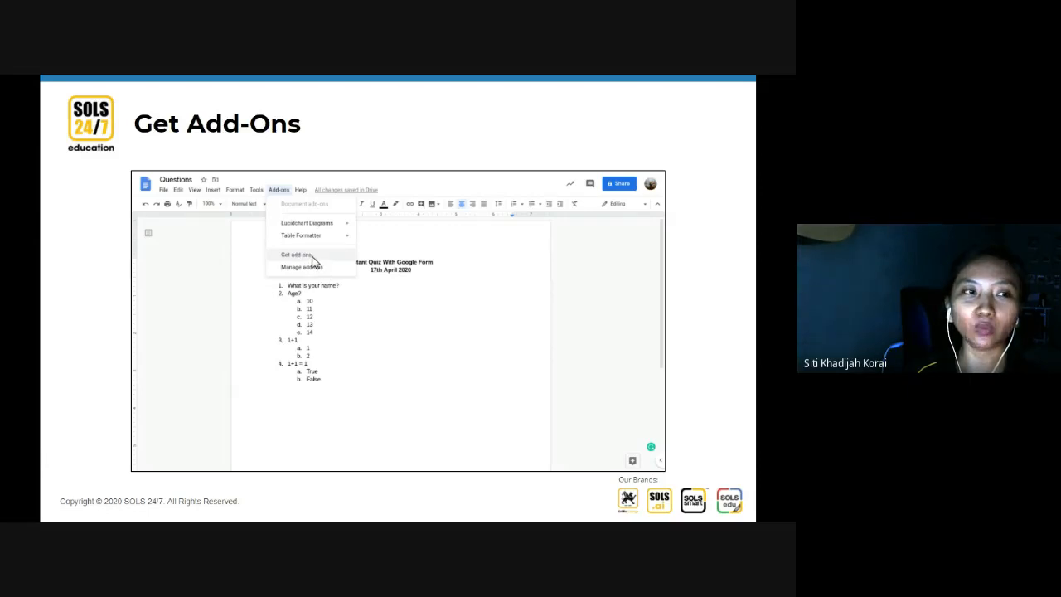
{"action": "key", "text": "Right"}
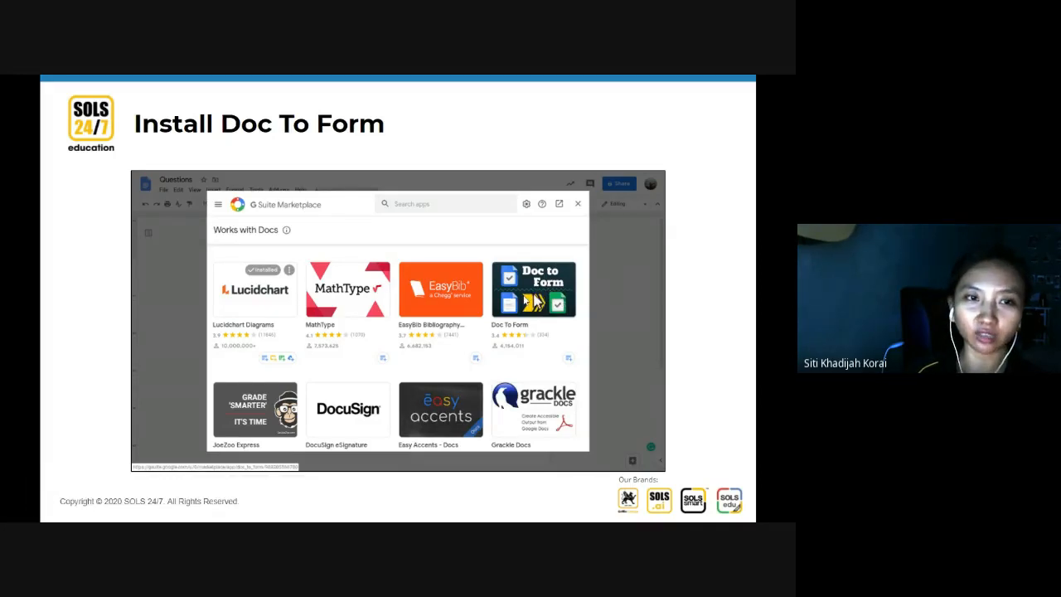
{"action": "key", "text": "Right"}
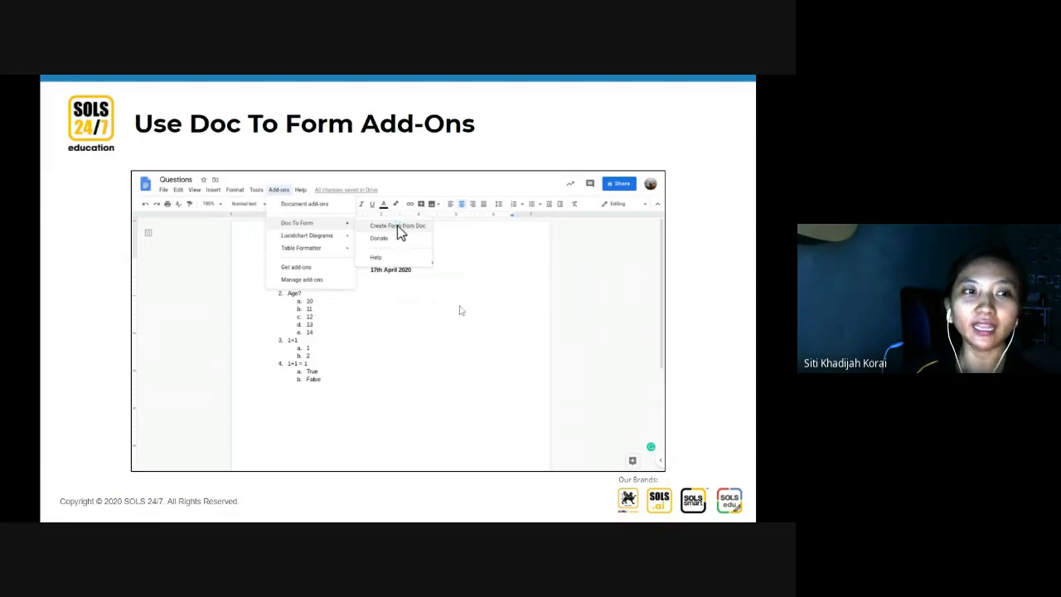